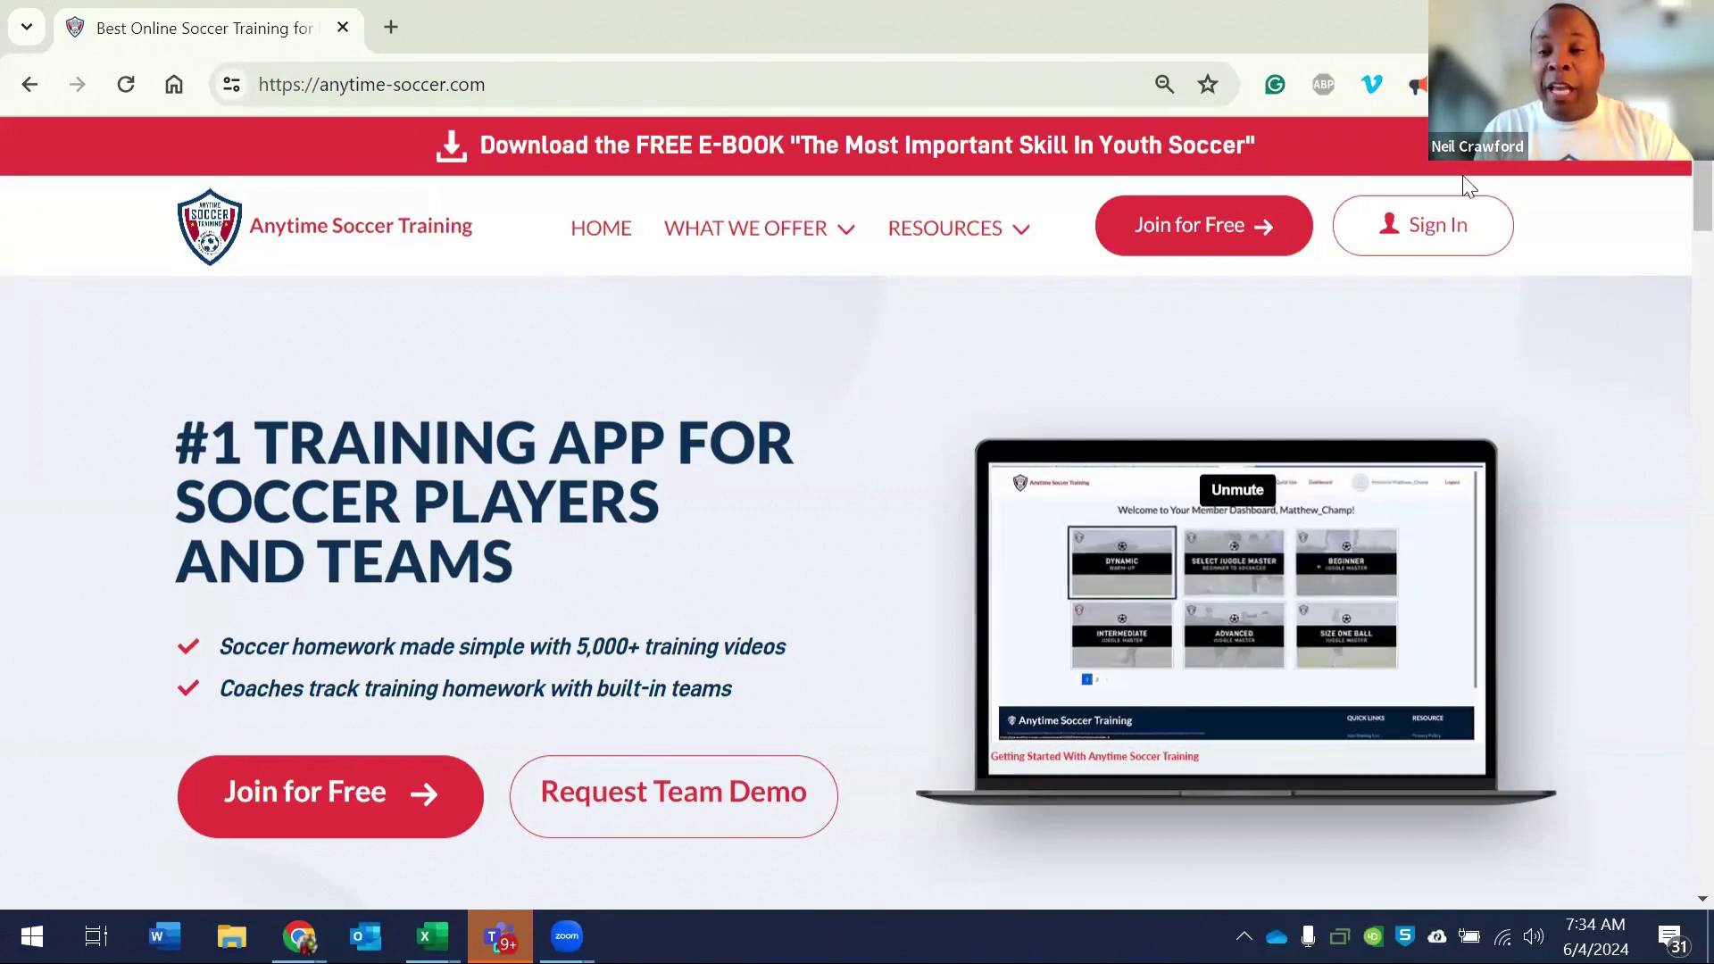
# Step: Sign in to the parent account and start adding a new player profile
pyautogui.click(1429, 216)
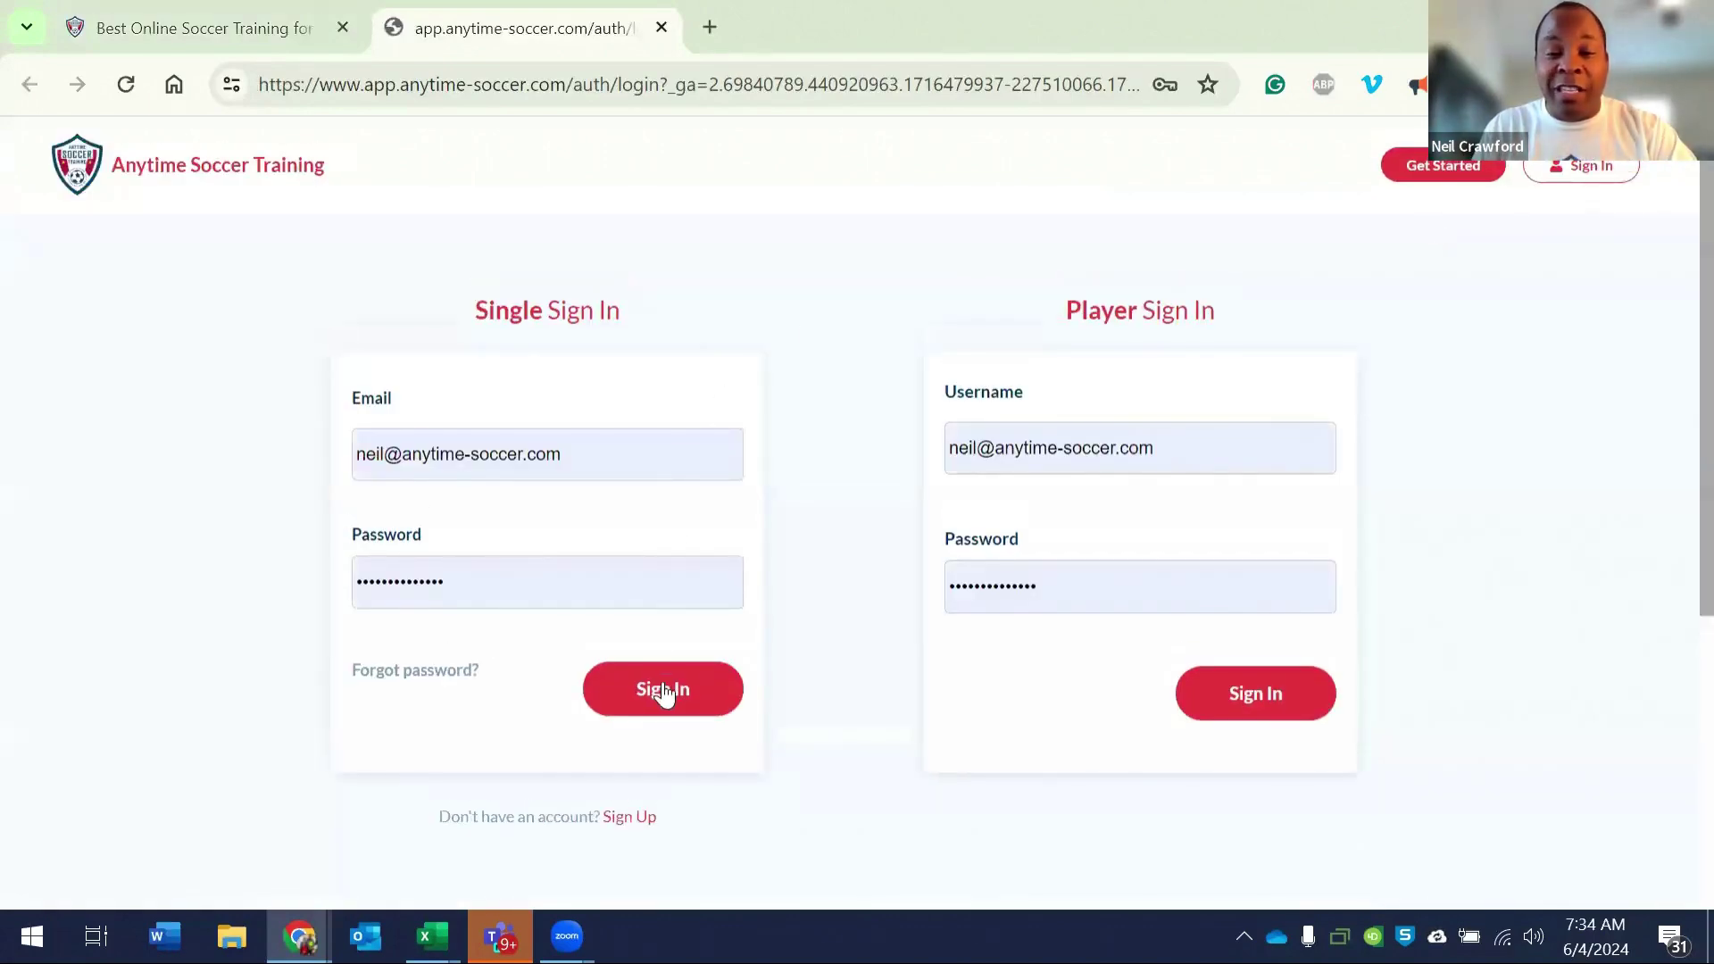
pyautogui.click(663, 690)
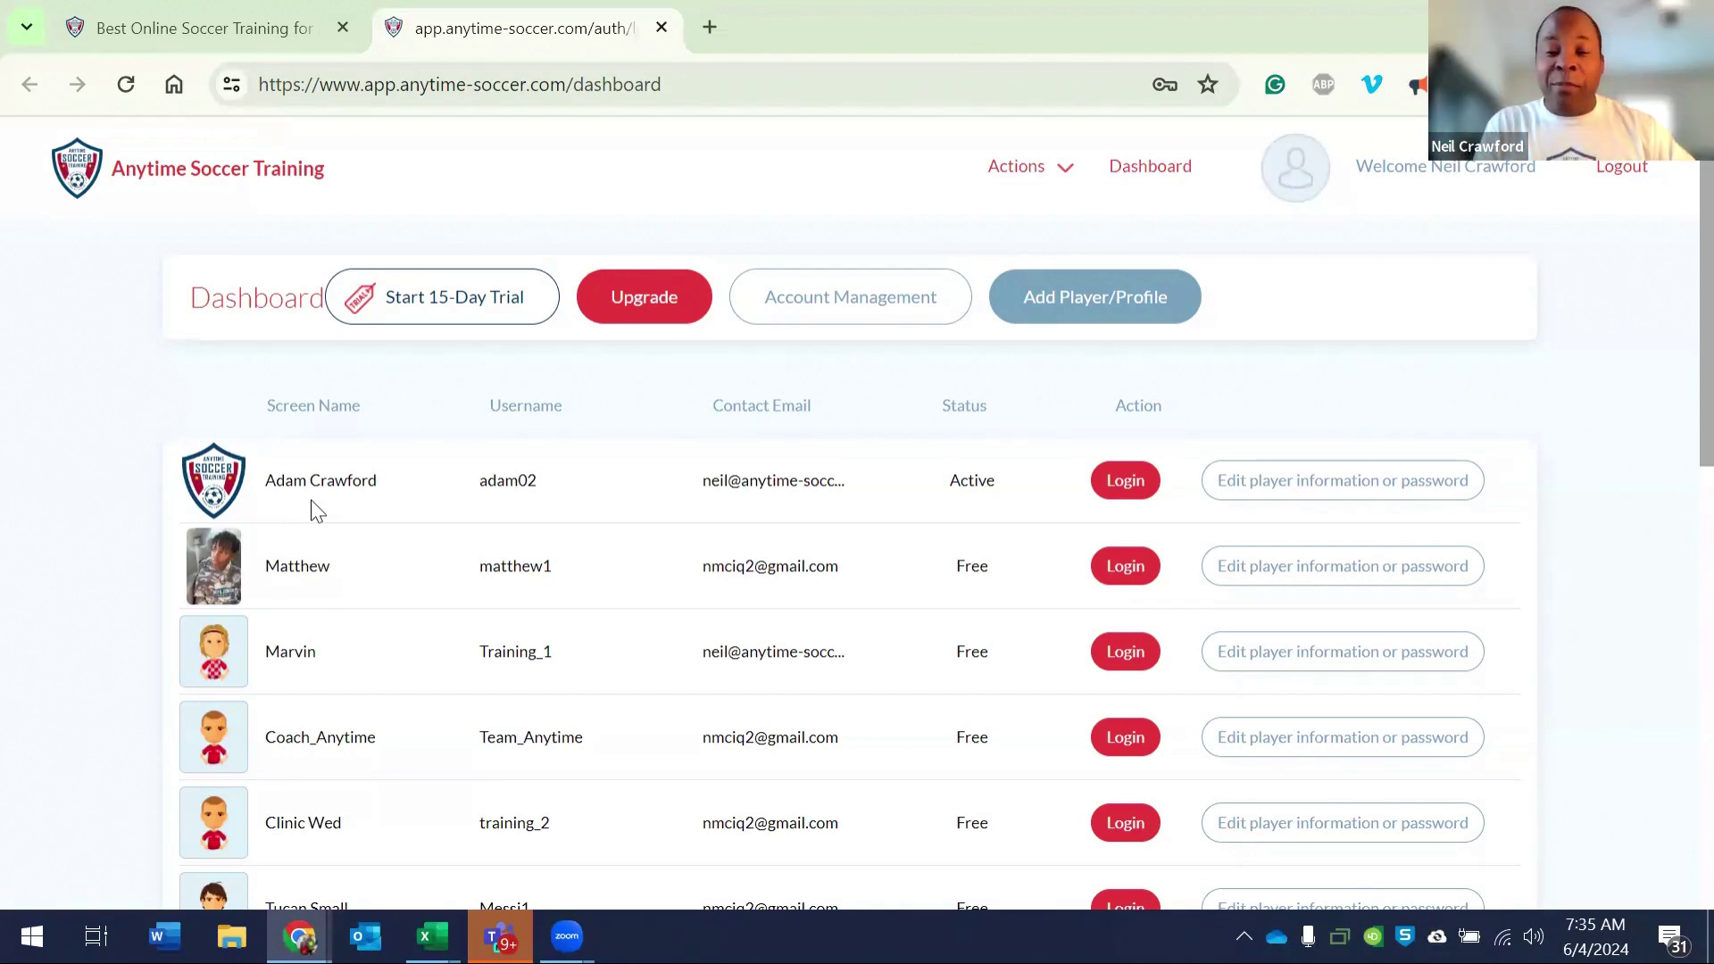
pyautogui.click(1086, 314)
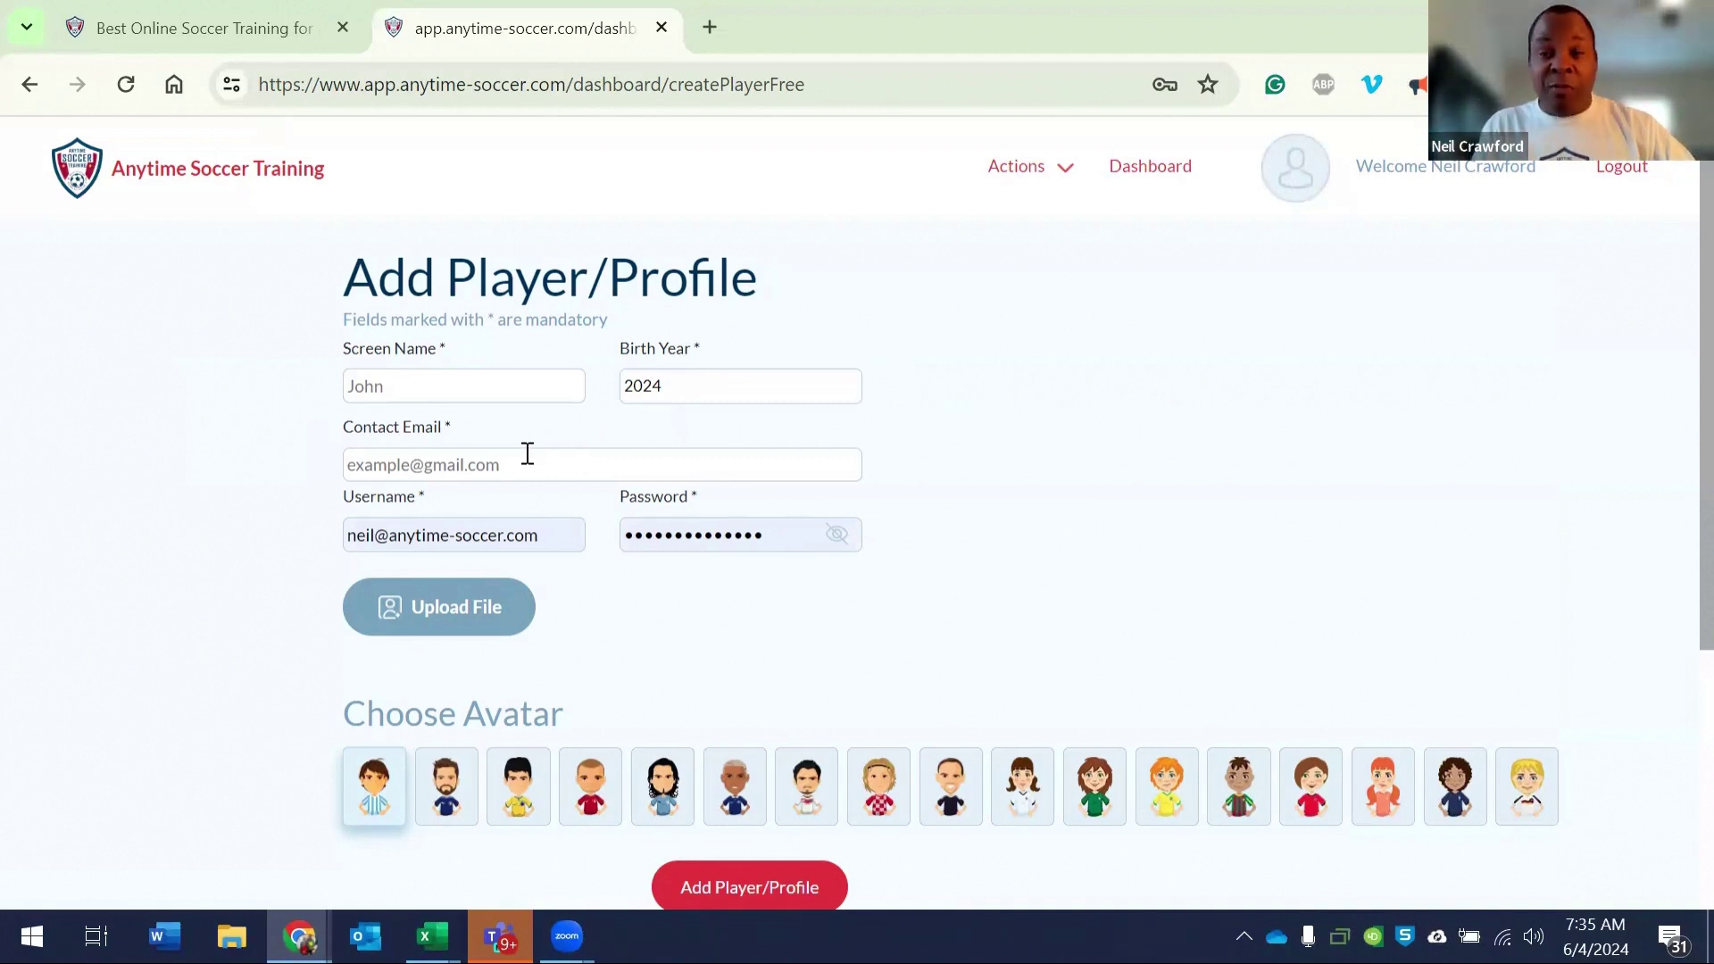
pyautogui.click(41, 96)
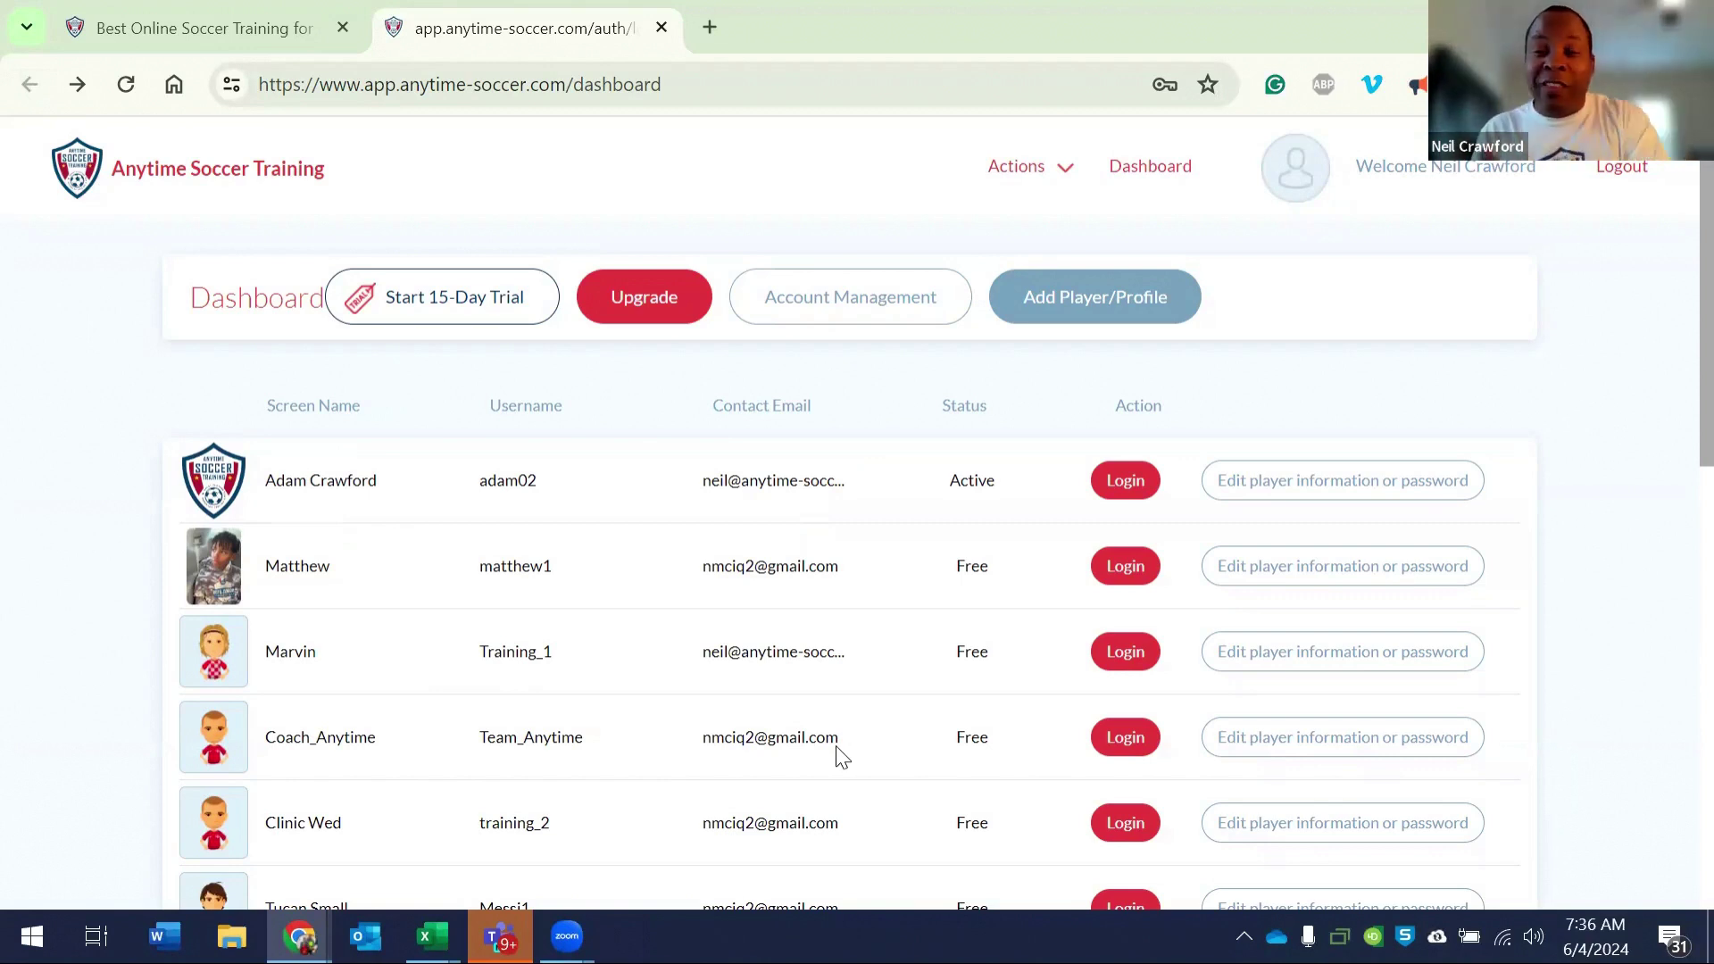
# Step: Log into the Coach_Anytime profile and review the Friends of Adam & Matthew roster and goals
pyautogui.click(1116, 747)
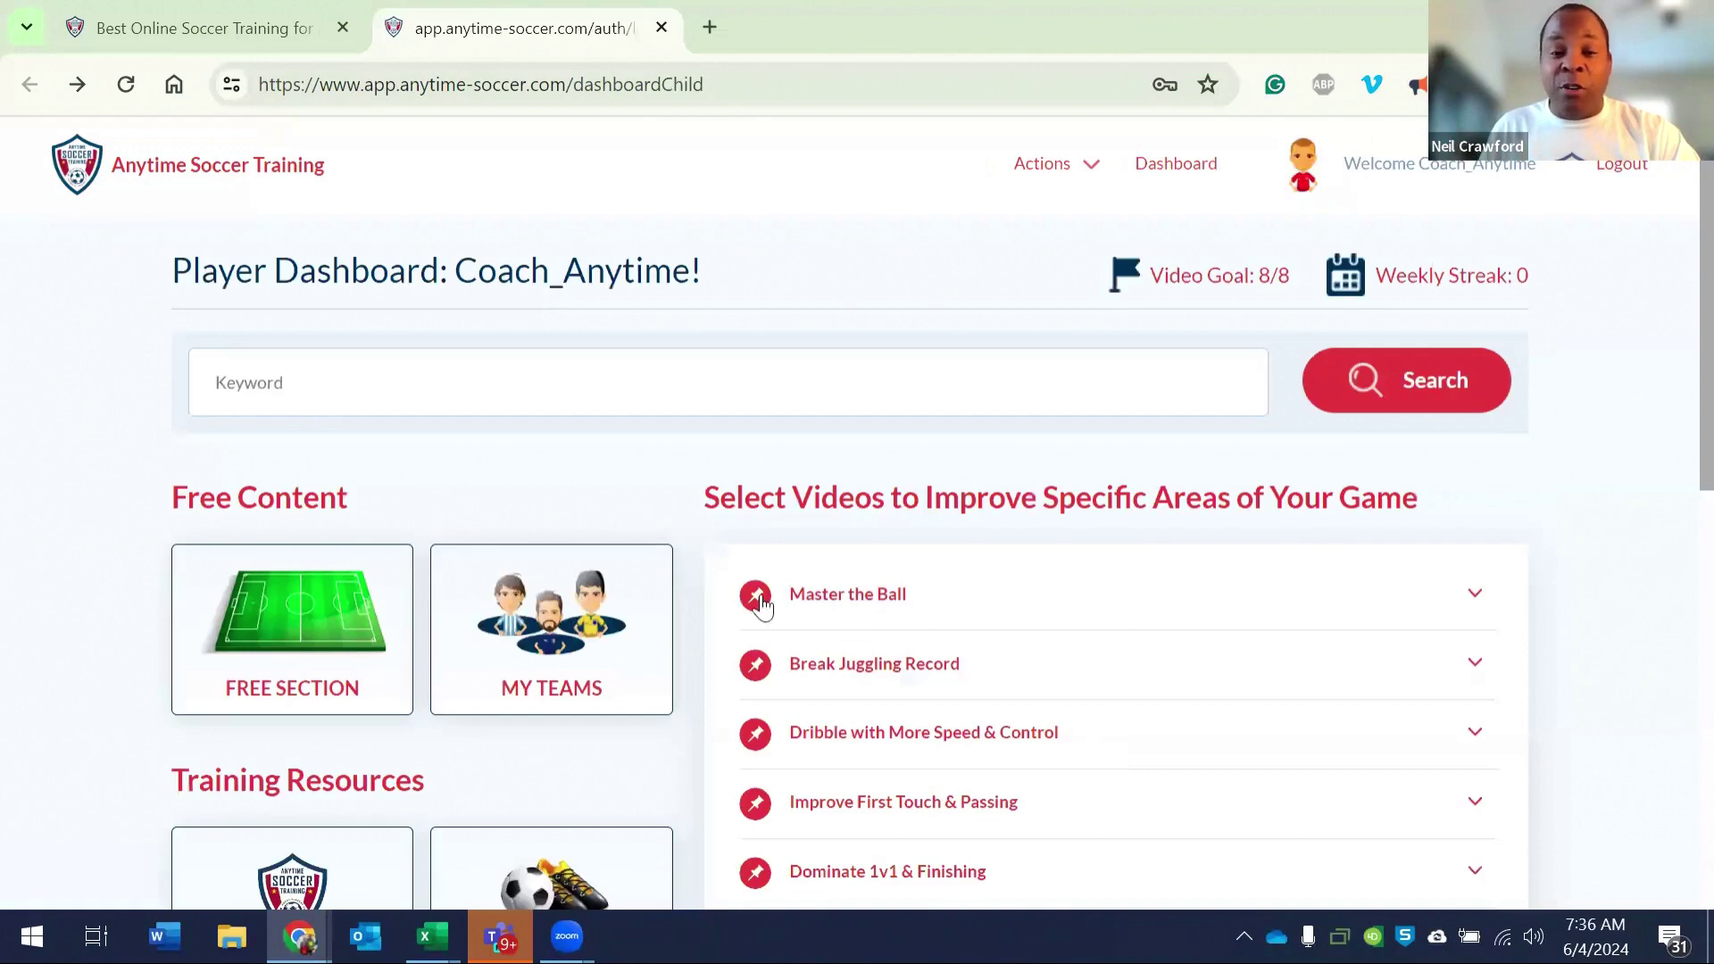
pyautogui.click(607, 627)
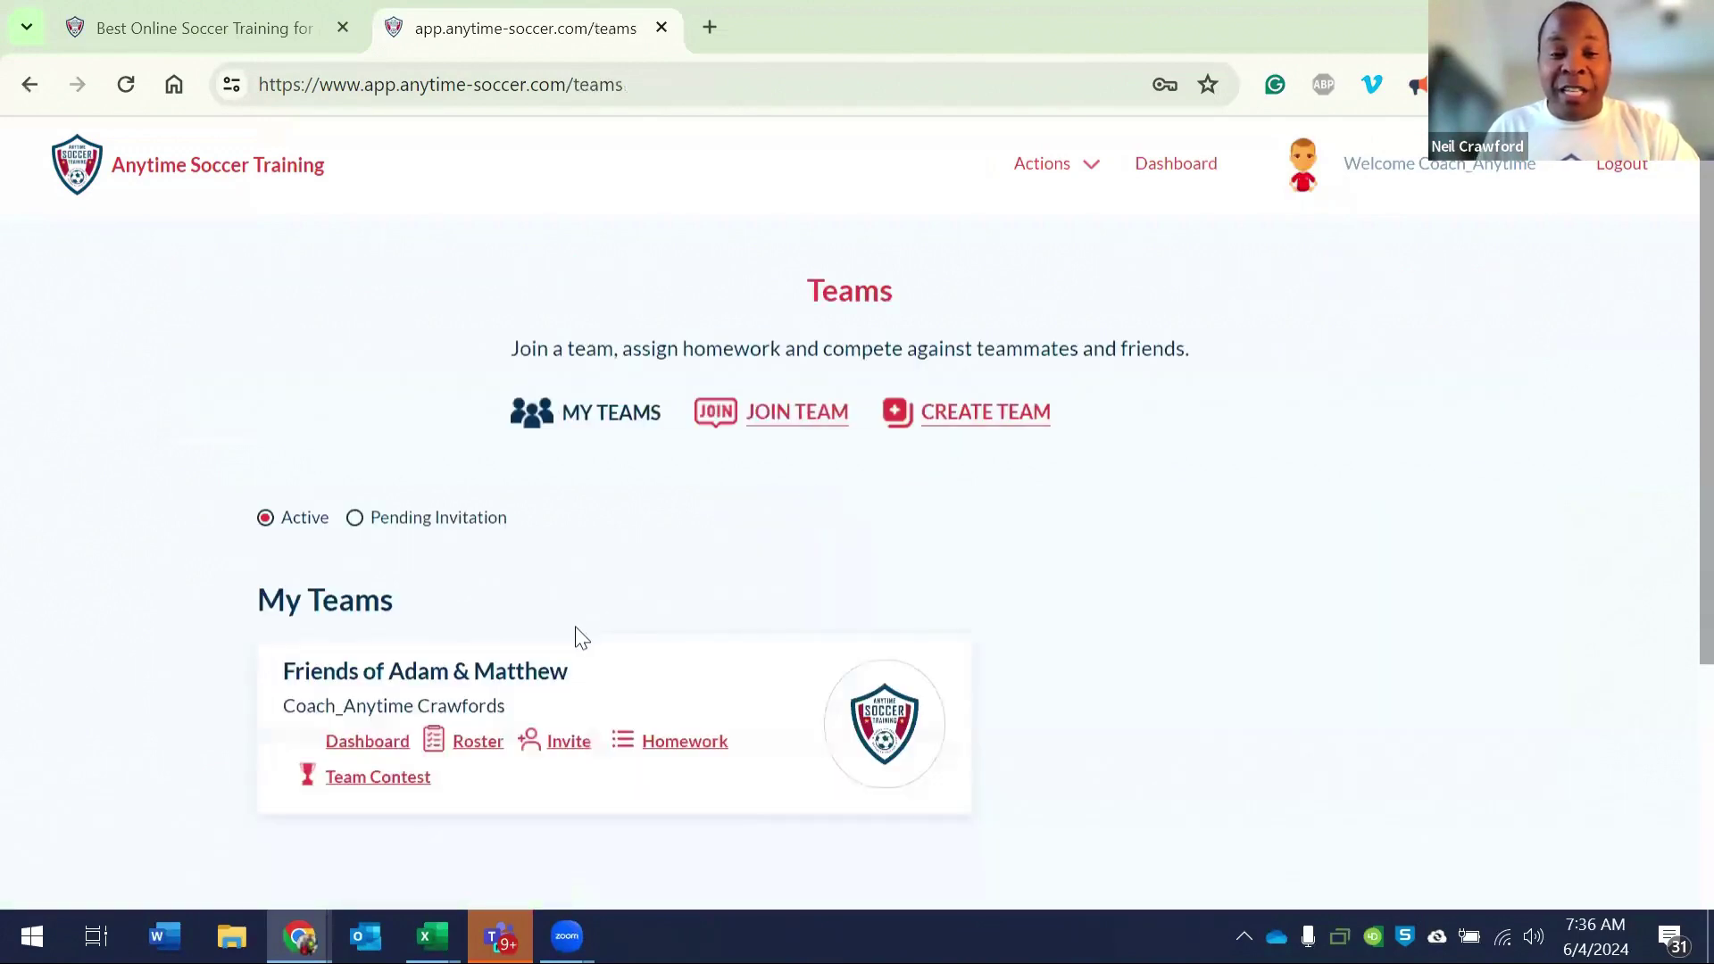
pyautogui.click(478, 740)
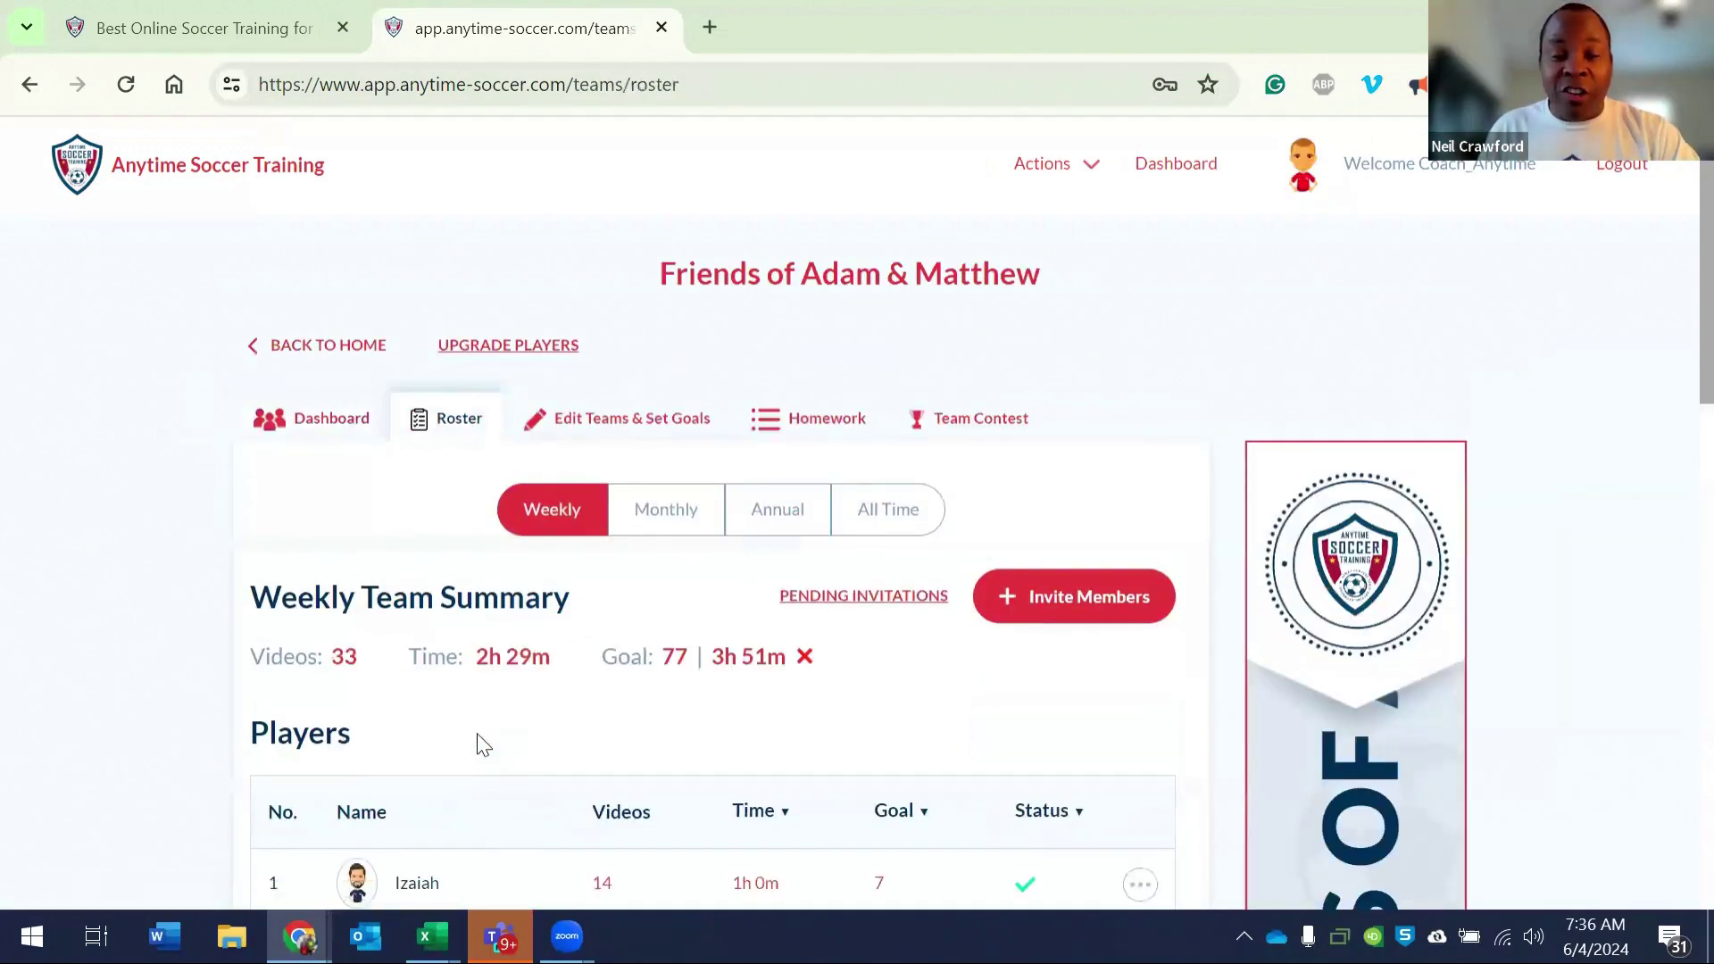
pyautogui.click(572, 416)
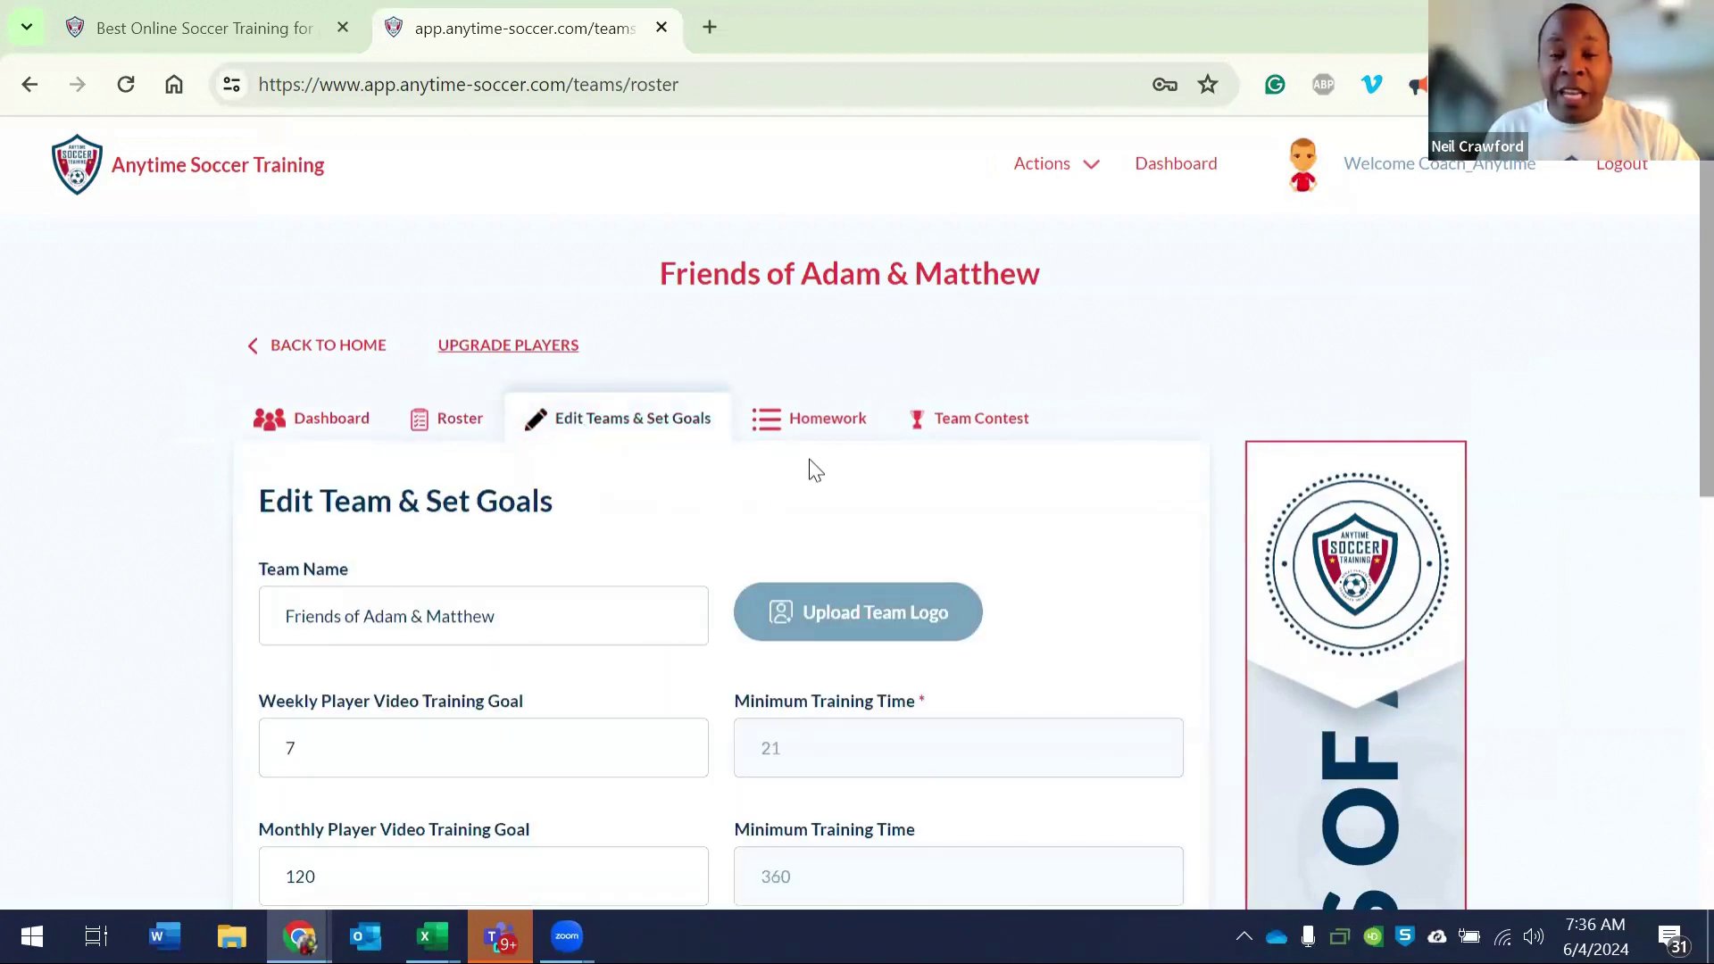
# Step: Look at a video's homework assignment options without saving, then view the team's homework
pyautogui.click(1170, 166)
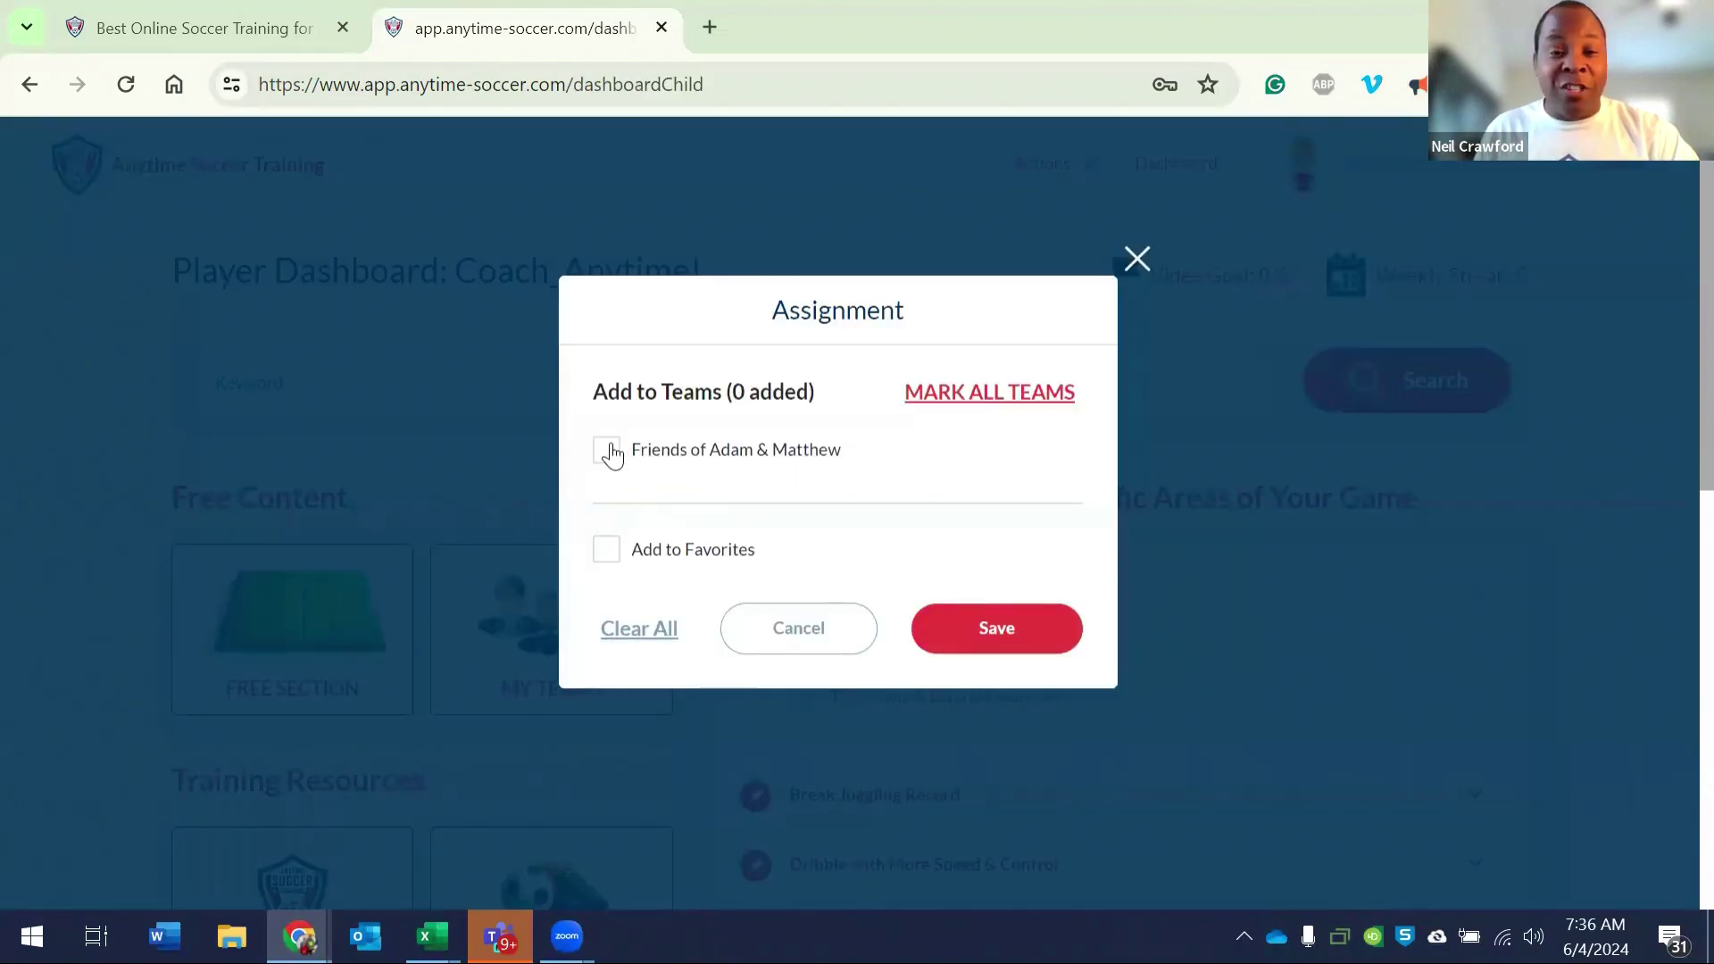
pyautogui.click(818, 639)
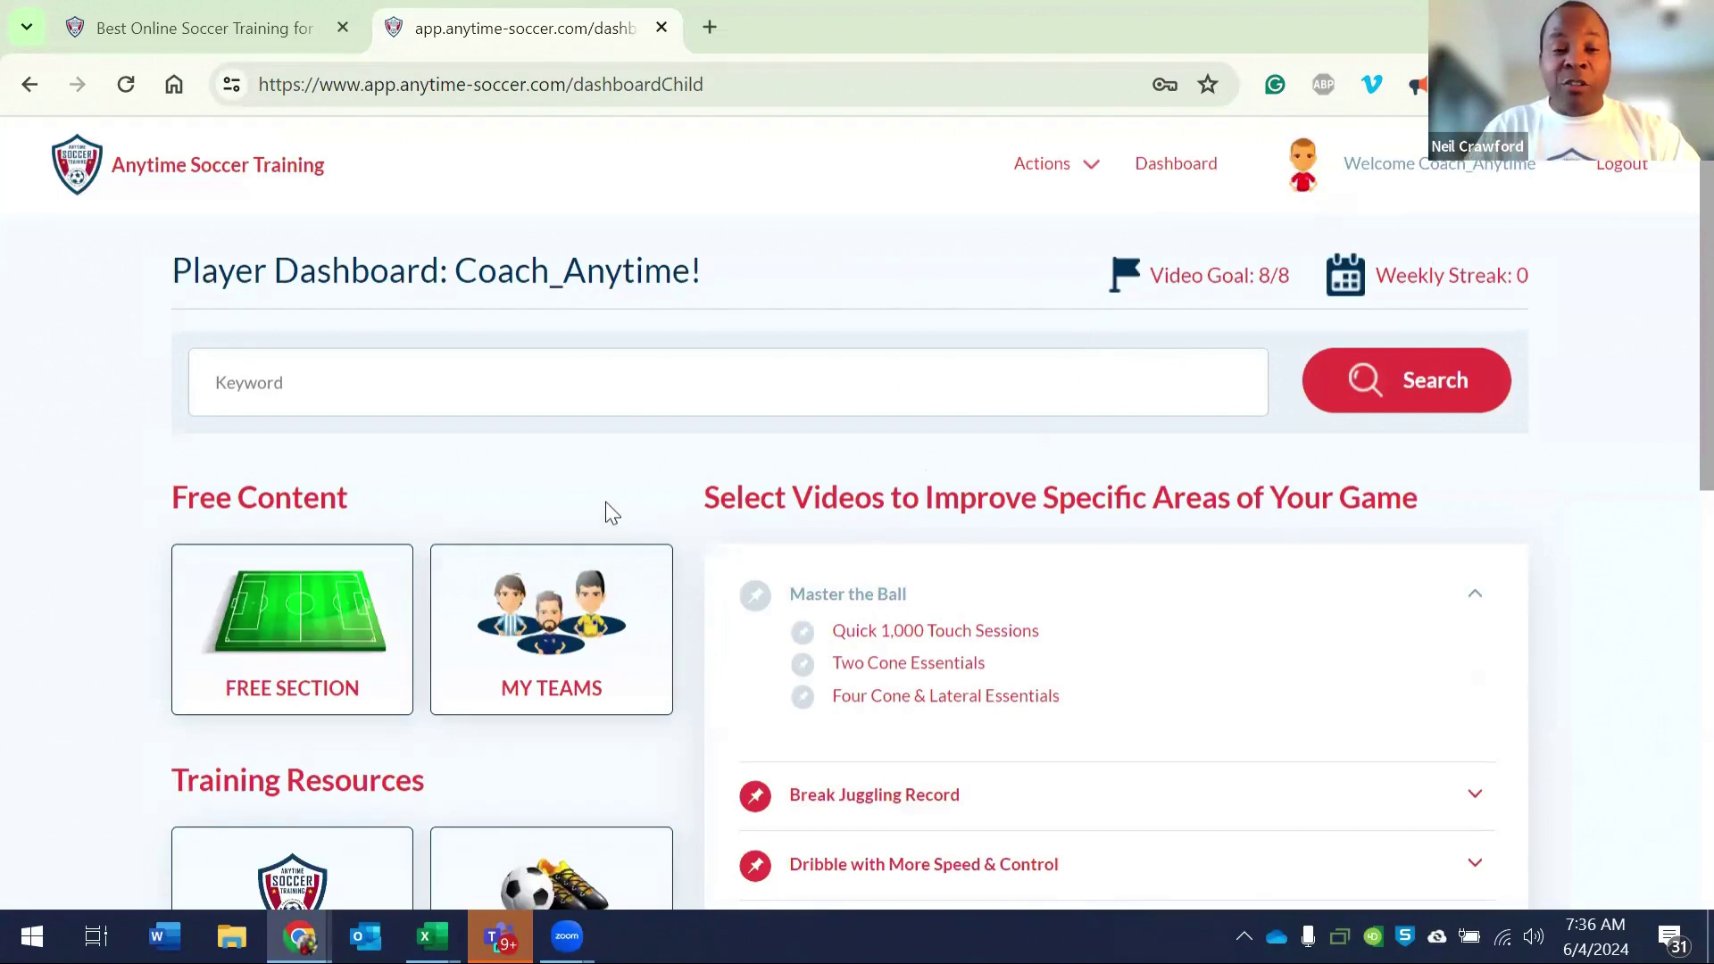
pyautogui.scroll(-4, 558, 500)
pyautogui.click(572, 804)
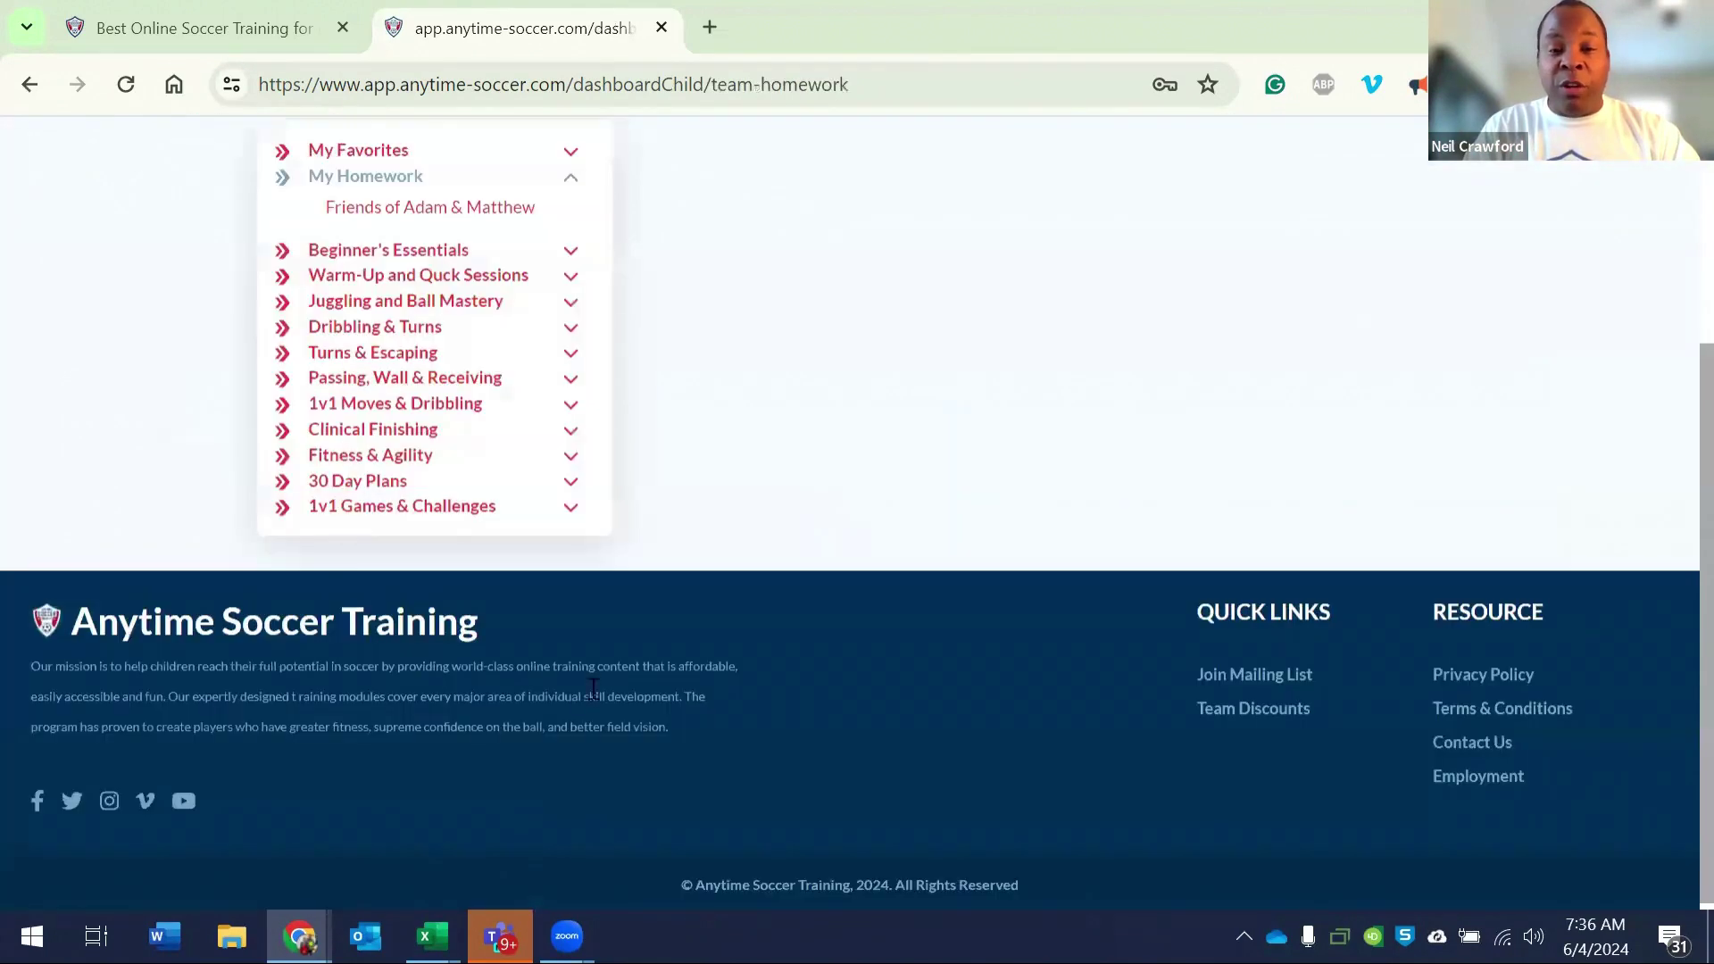
pyautogui.scroll(3, 571, 643)
pyautogui.click(502, 529)
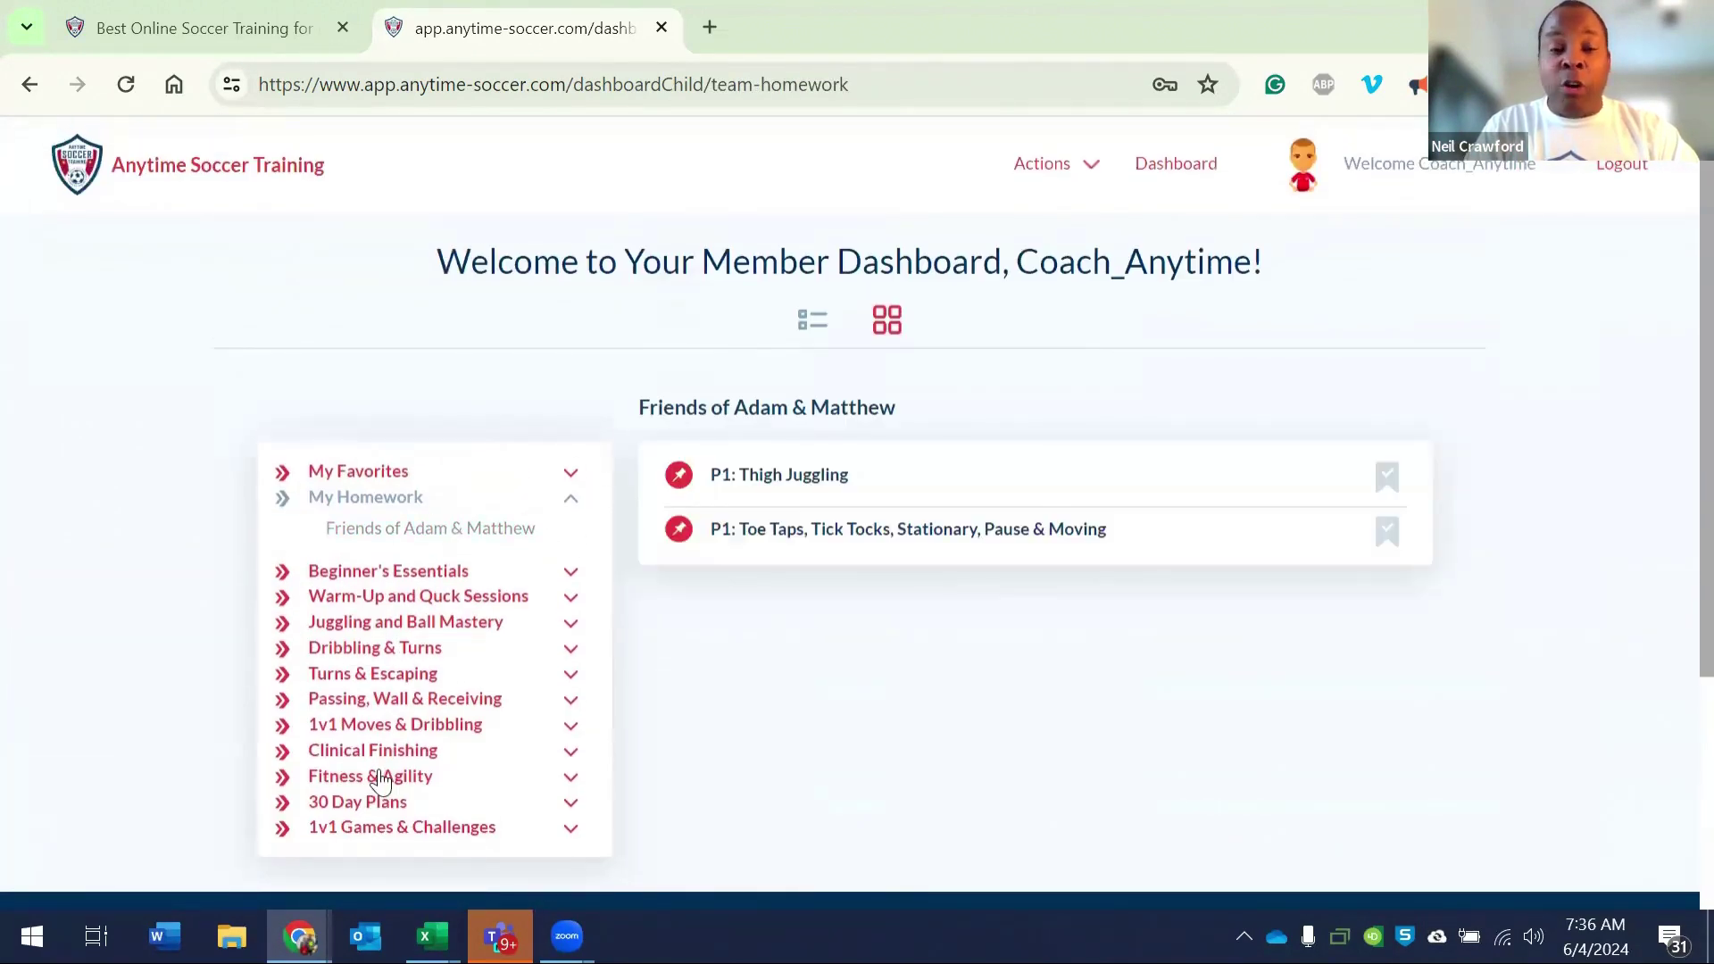
pyautogui.hotkey('alt', 'Left')
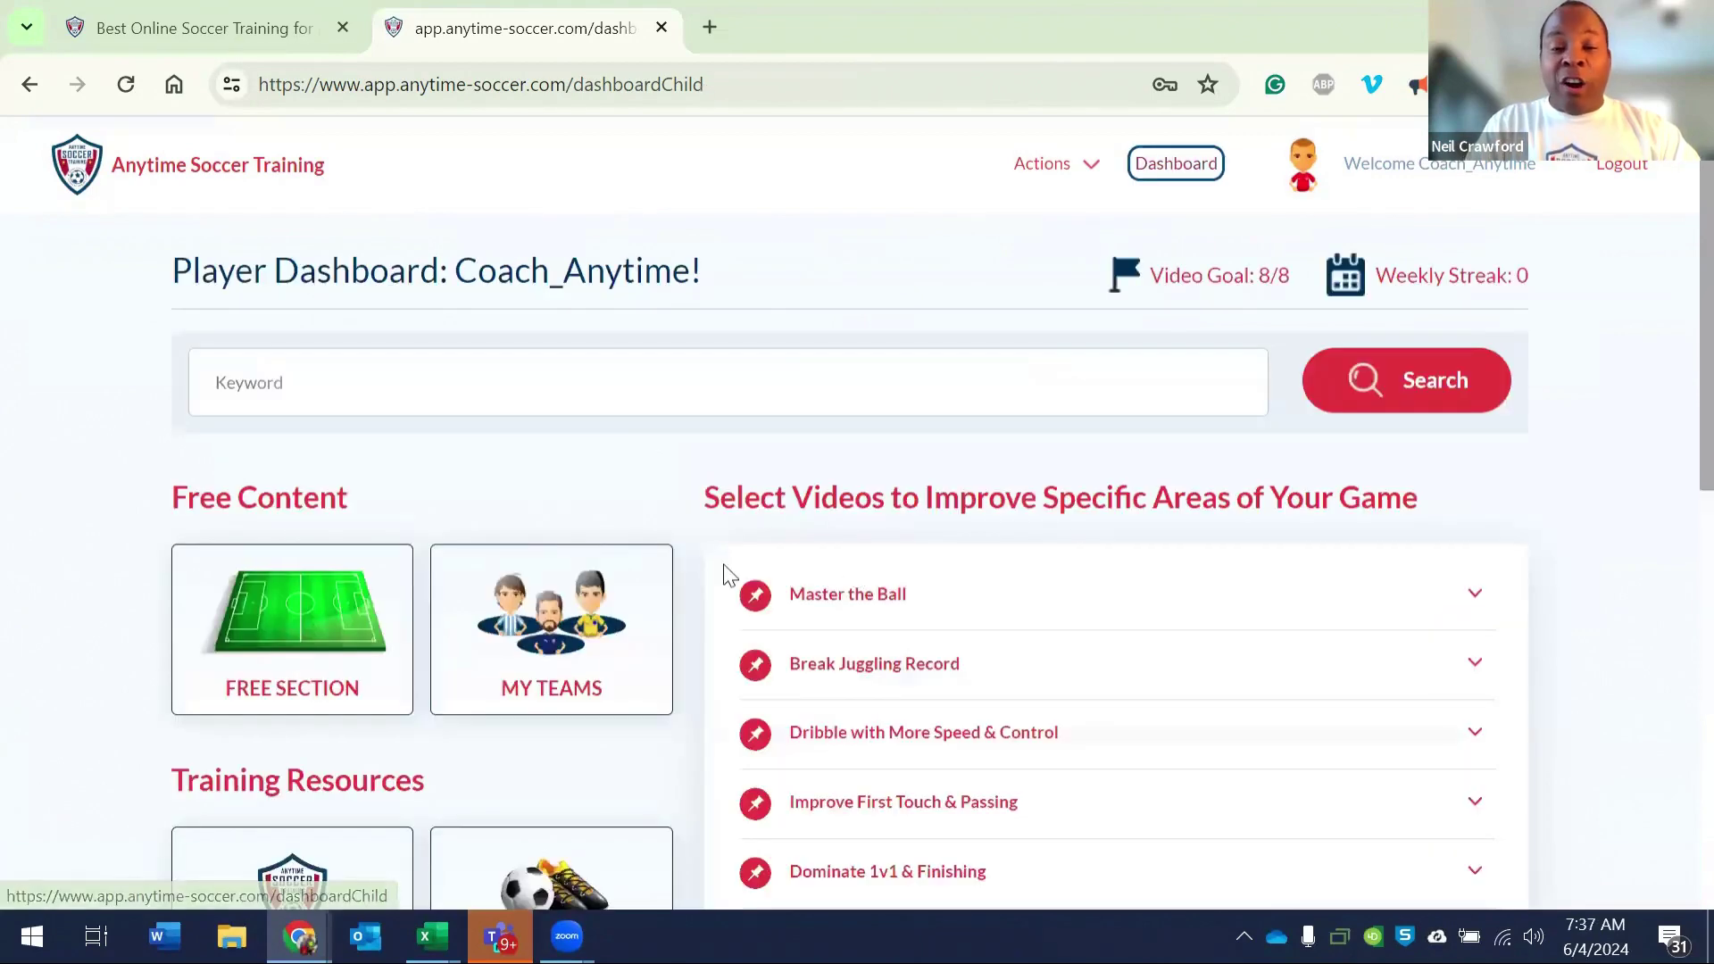
# Step: View the team's assigned homework list and notify team members about it
pyautogui.click(549, 666)
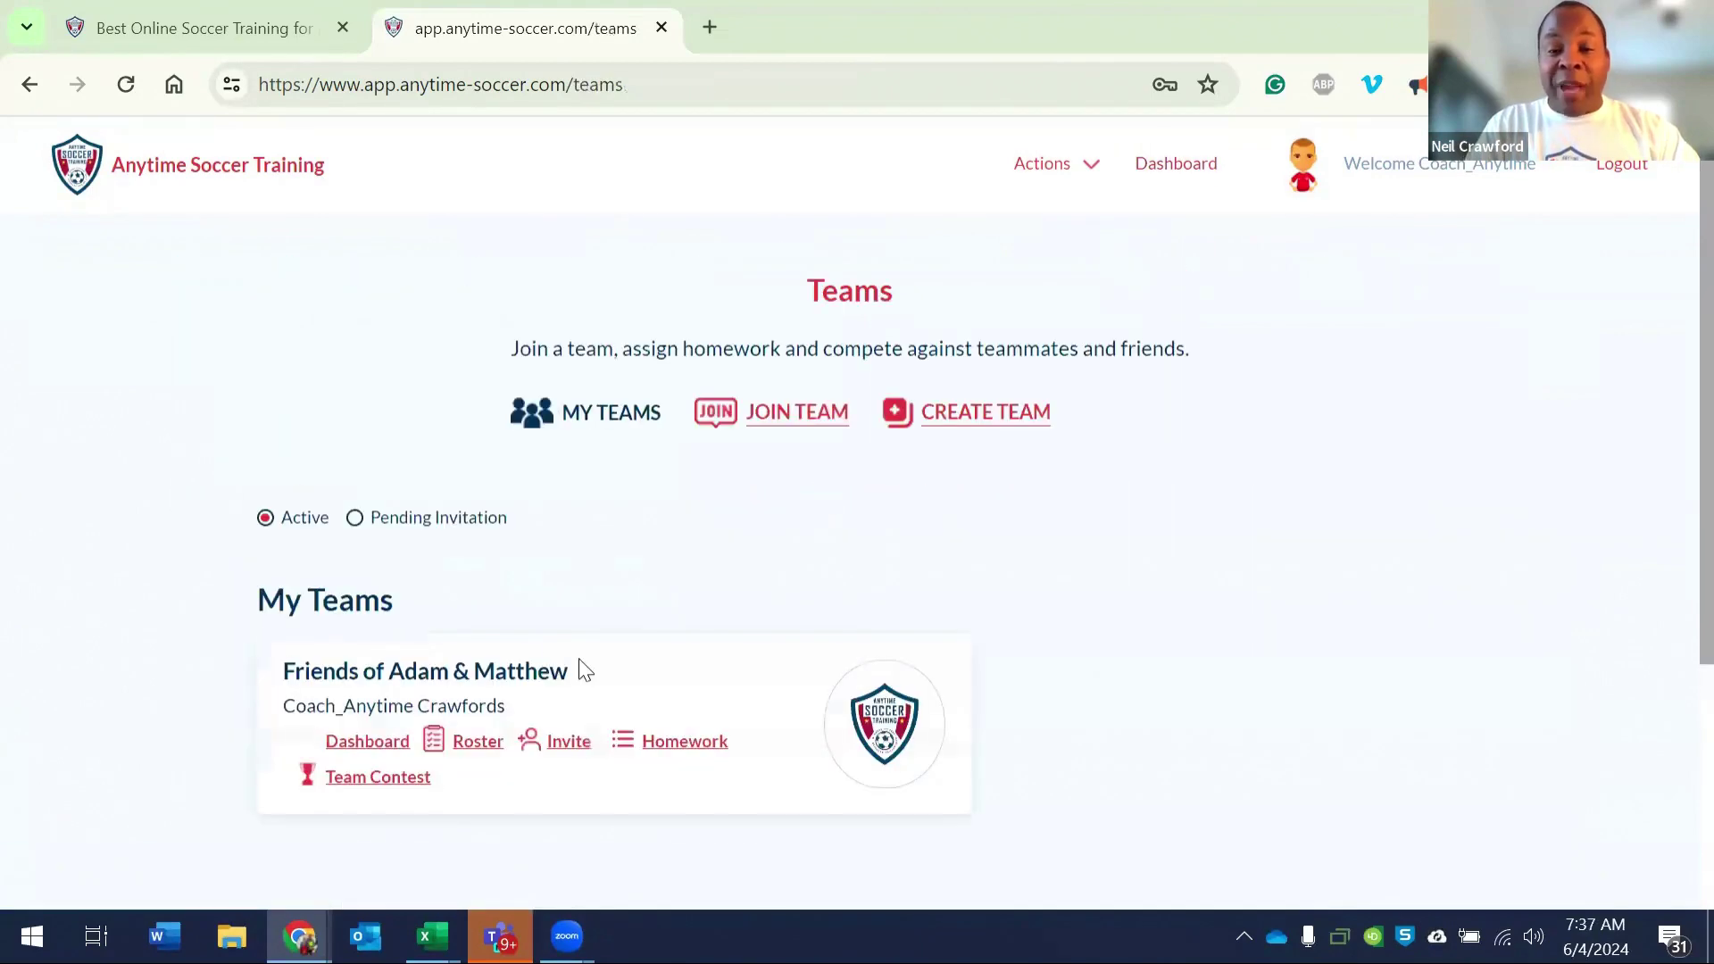
pyautogui.click(650, 741)
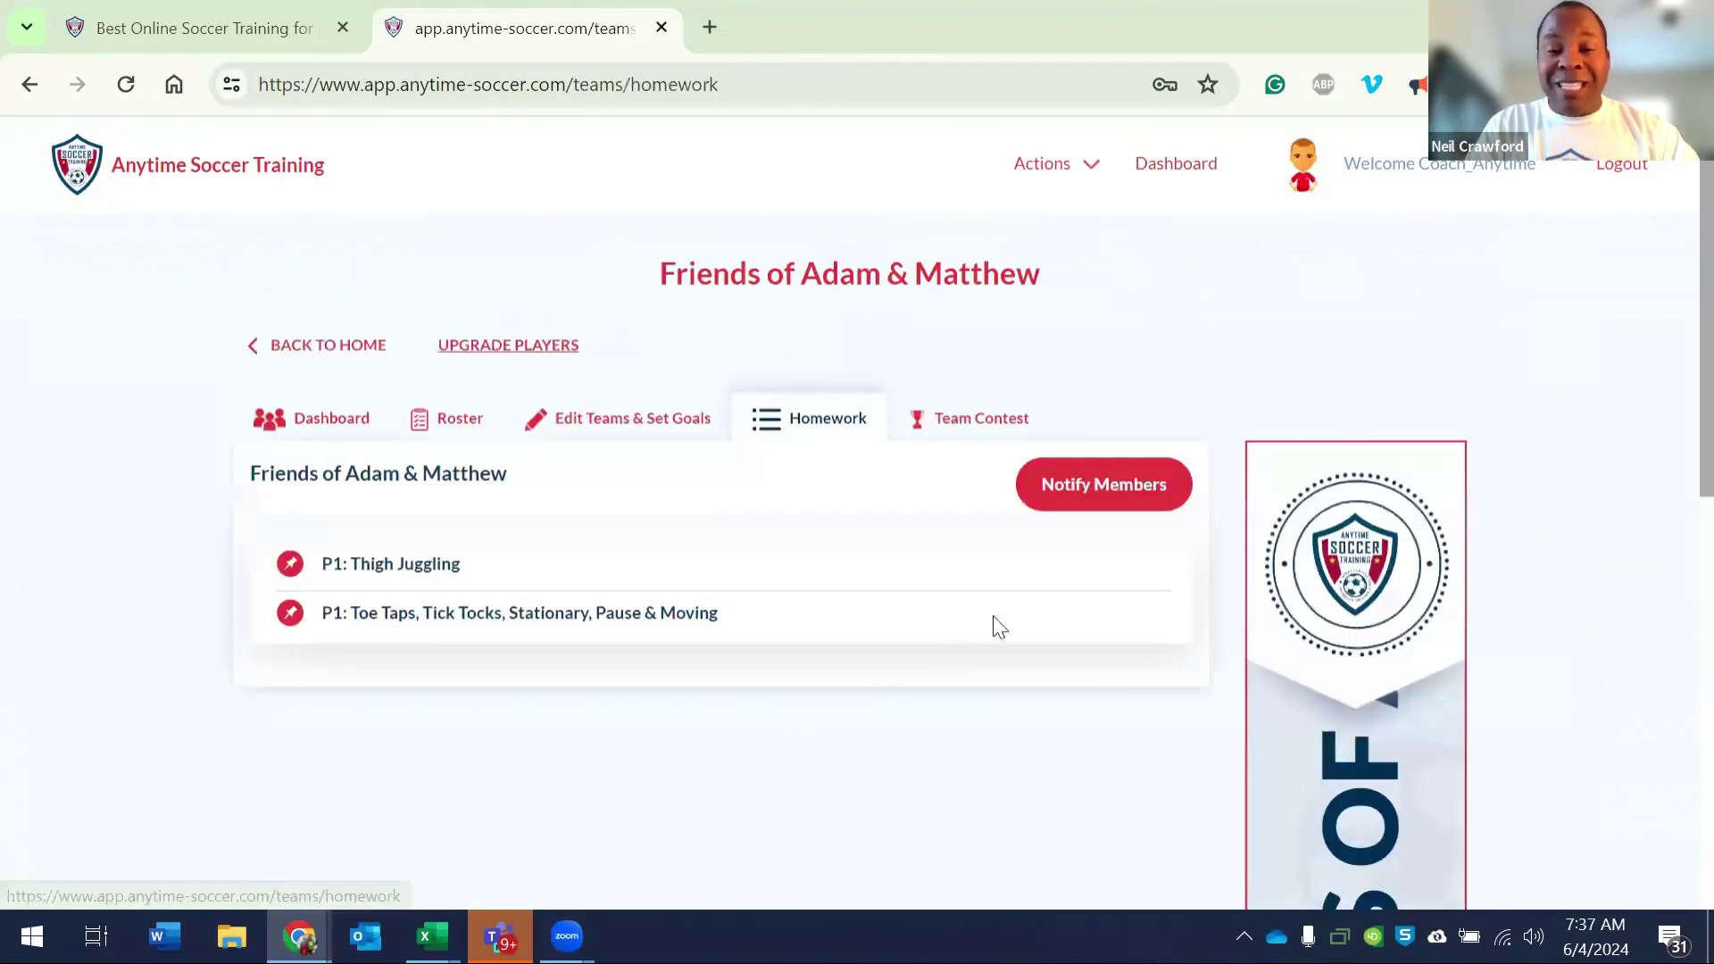
pyautogui.click(1090, 487)
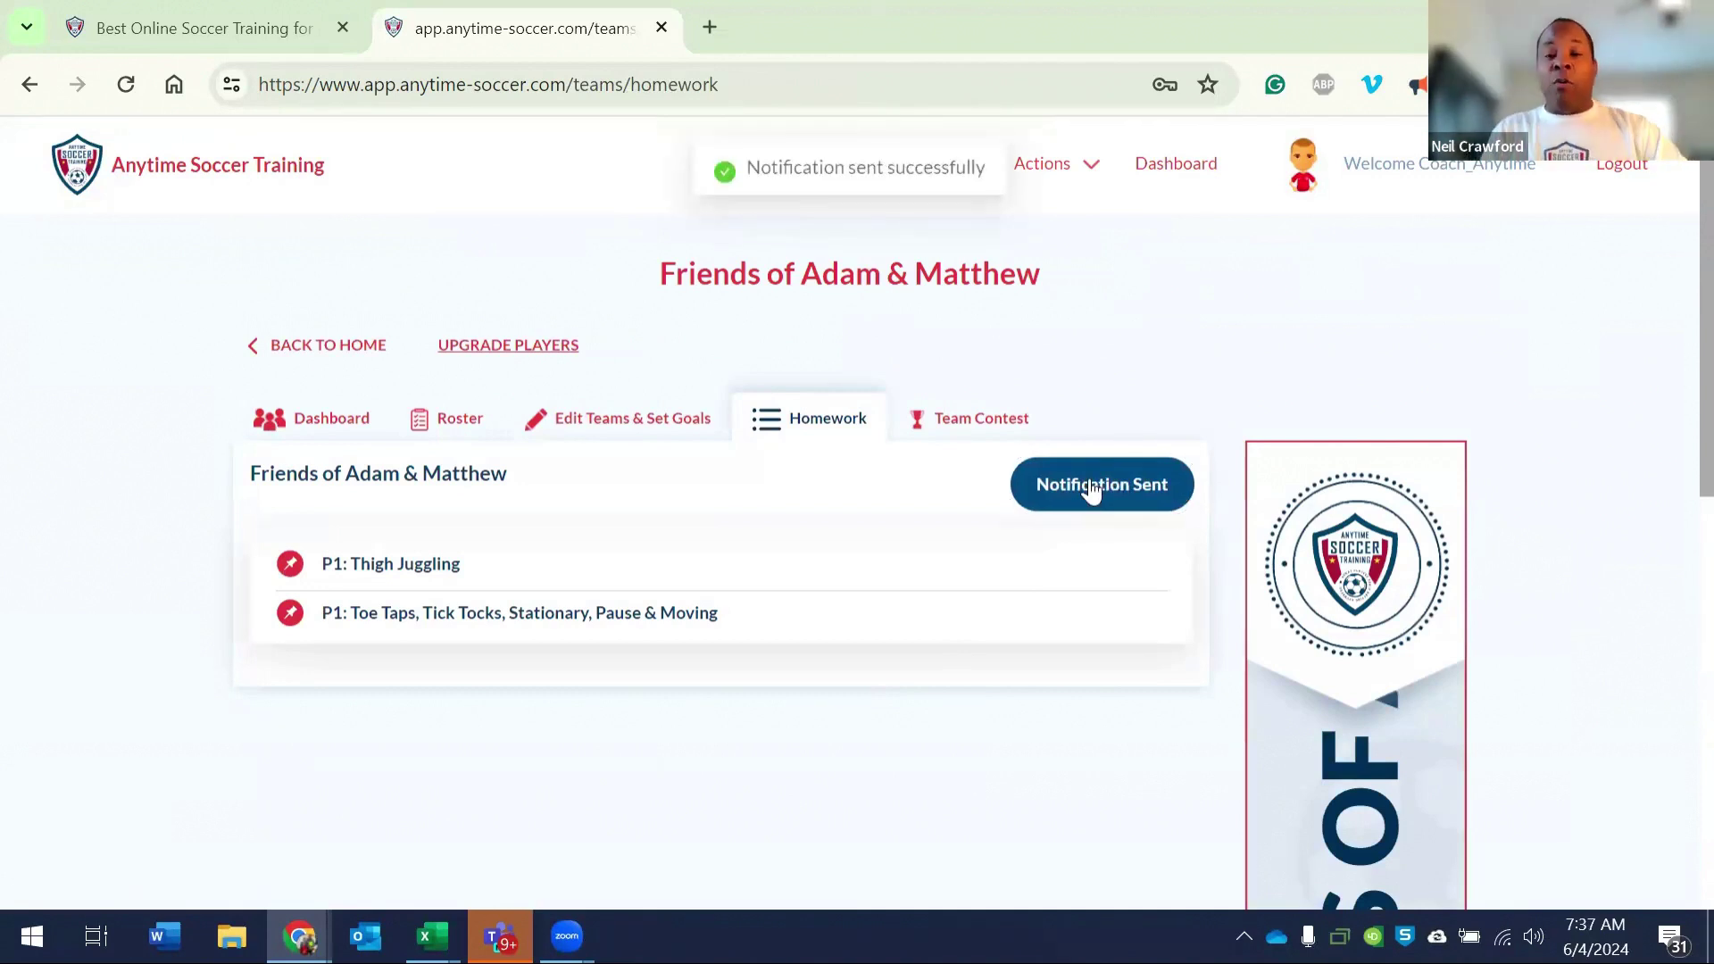
# Step: Review the team training contest, then return to the dashboard and sign out of the coach profile
pyautogui.click(969, 419)
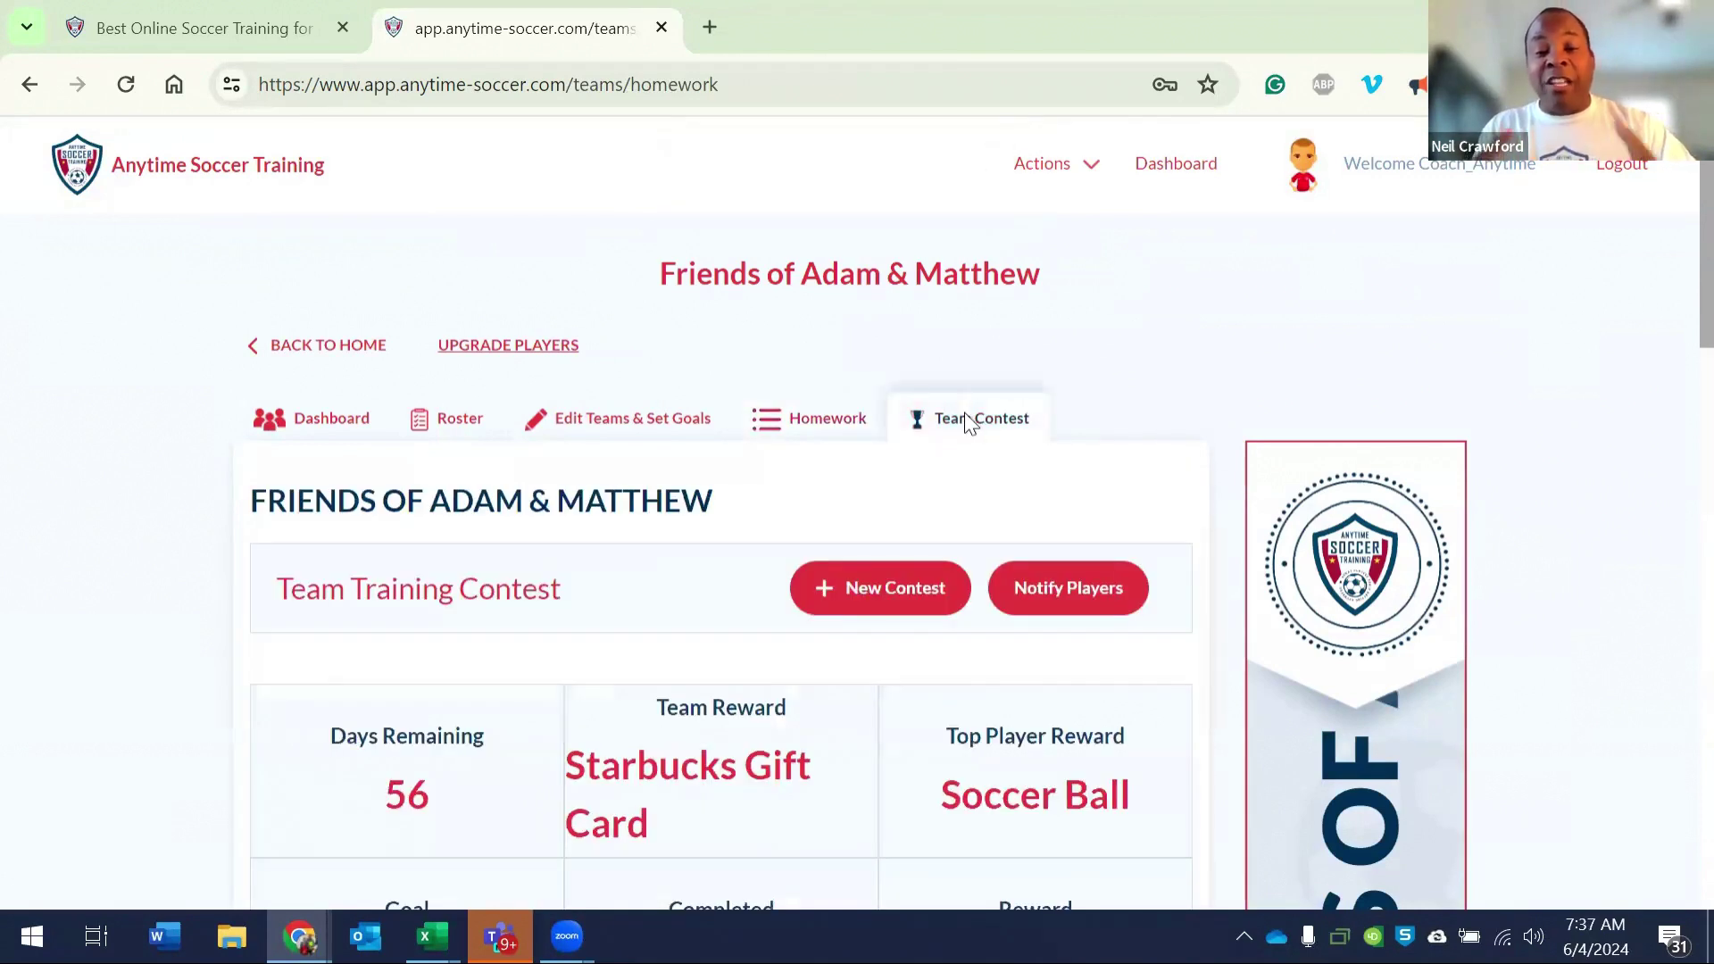
pyautogui.scroll(-3, 818, 478)
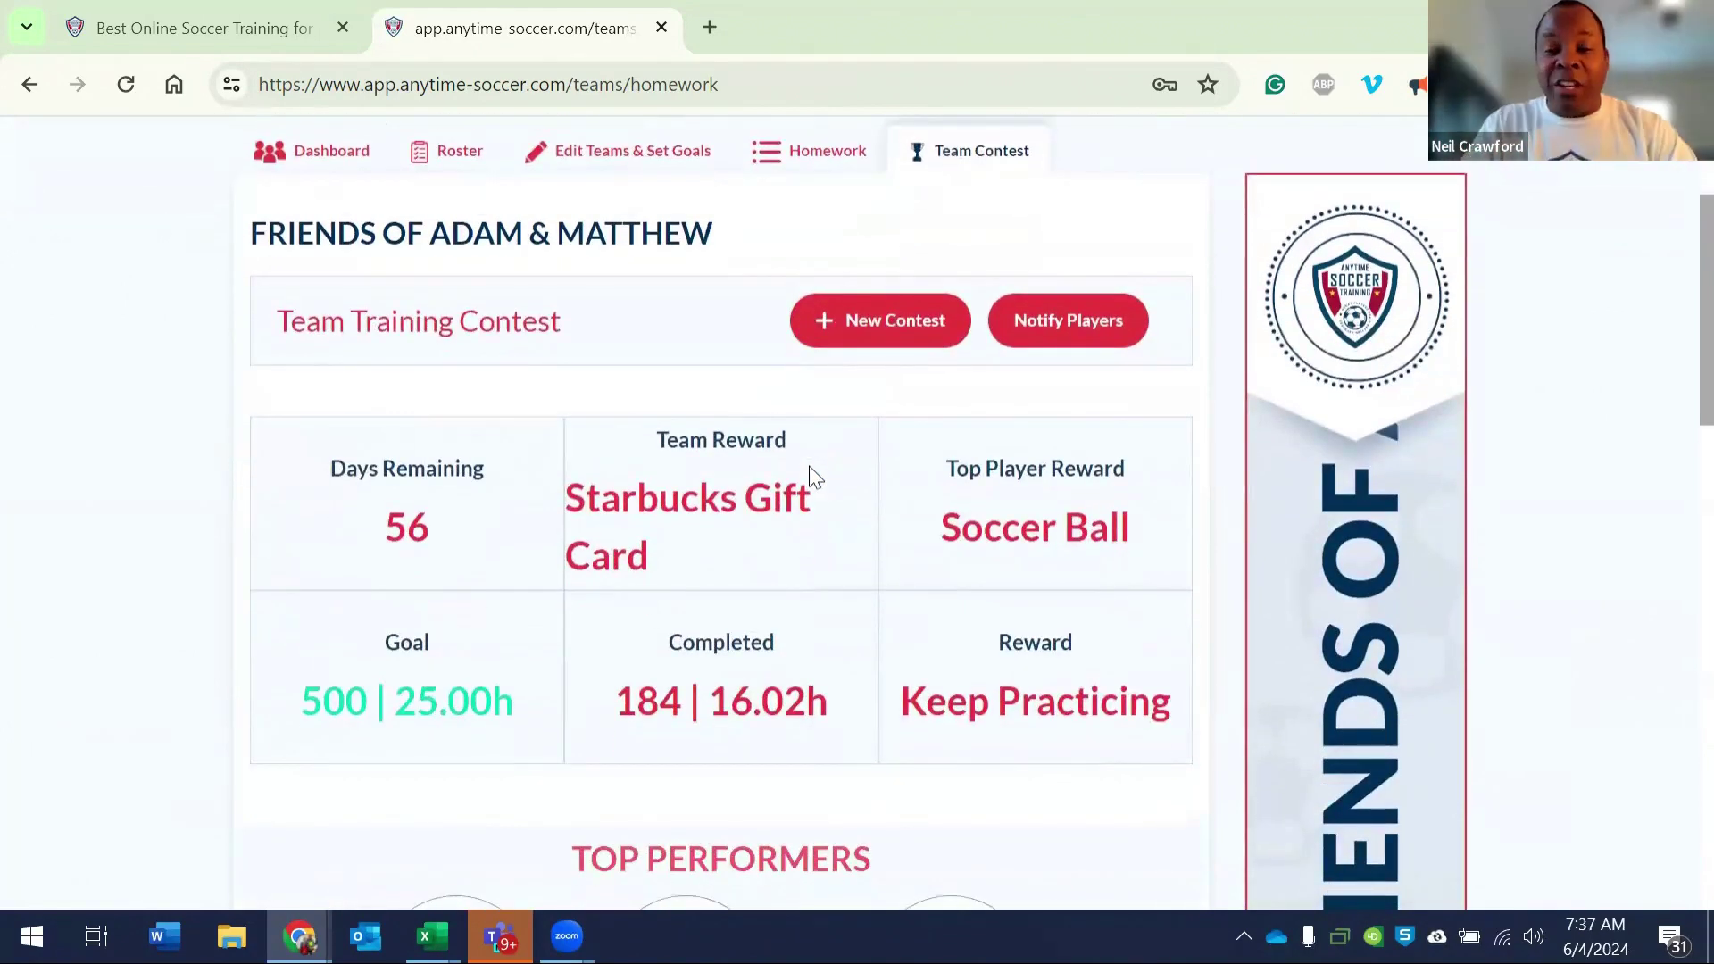
pyautogui.scroll(-3, 817, 478)
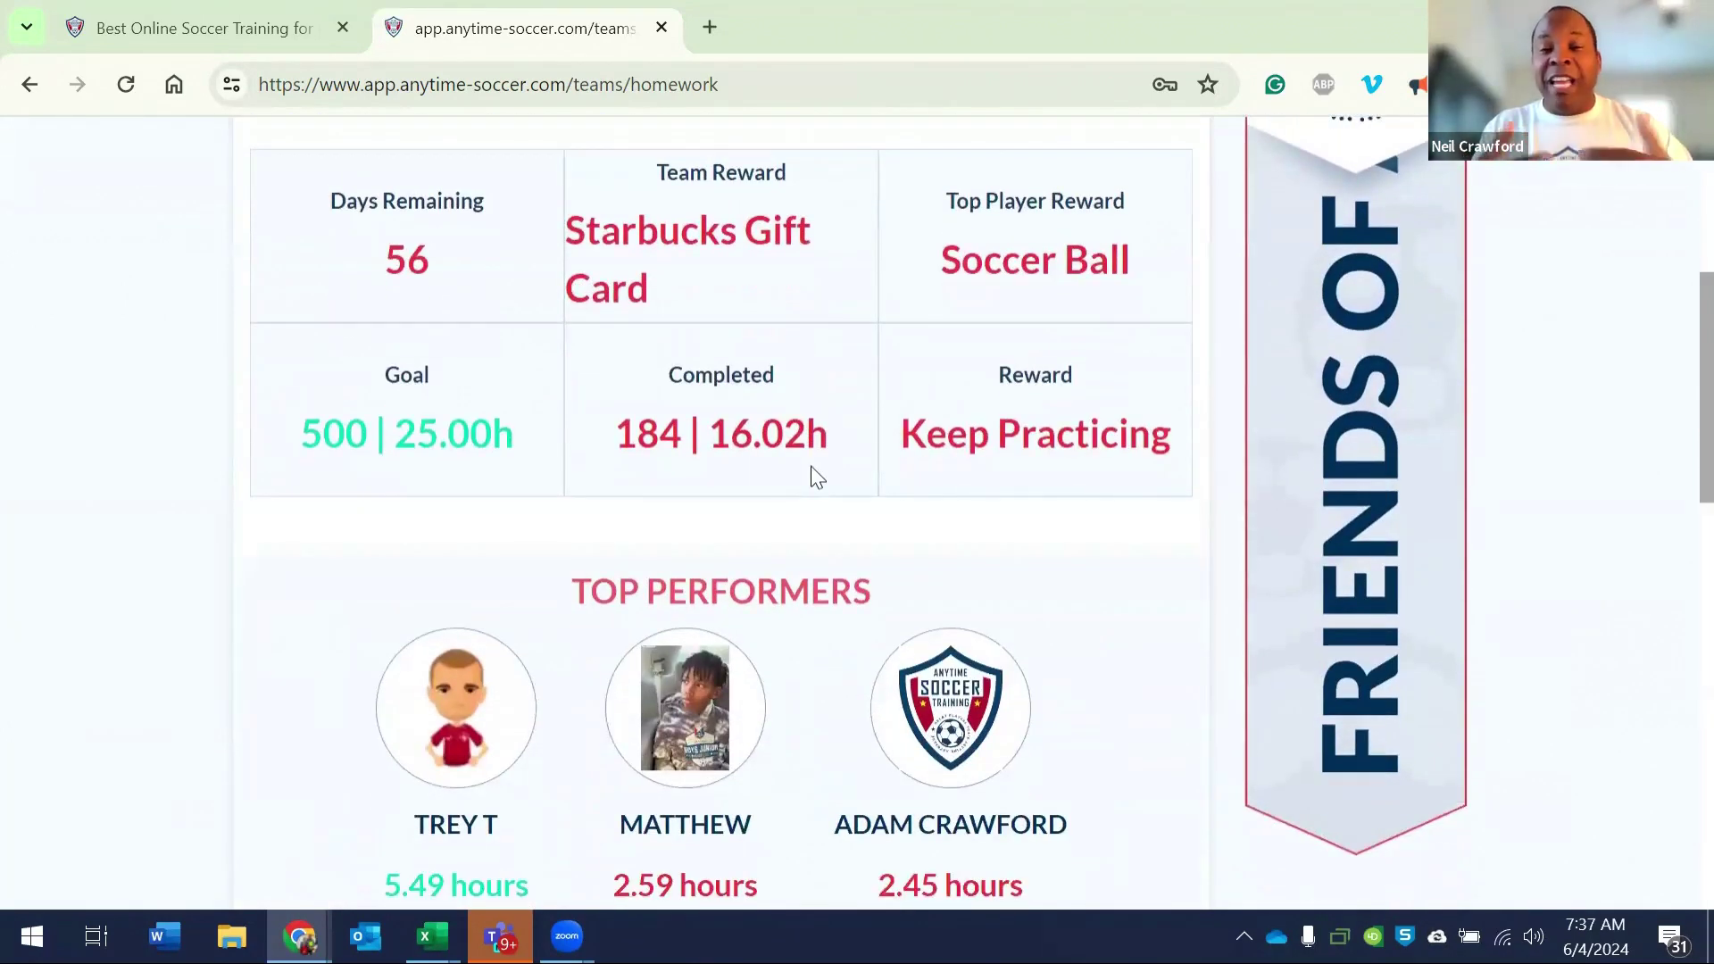
pyautogui.scroll(1, 811, 466)
pyautogui.scroll(5, 809, 466)
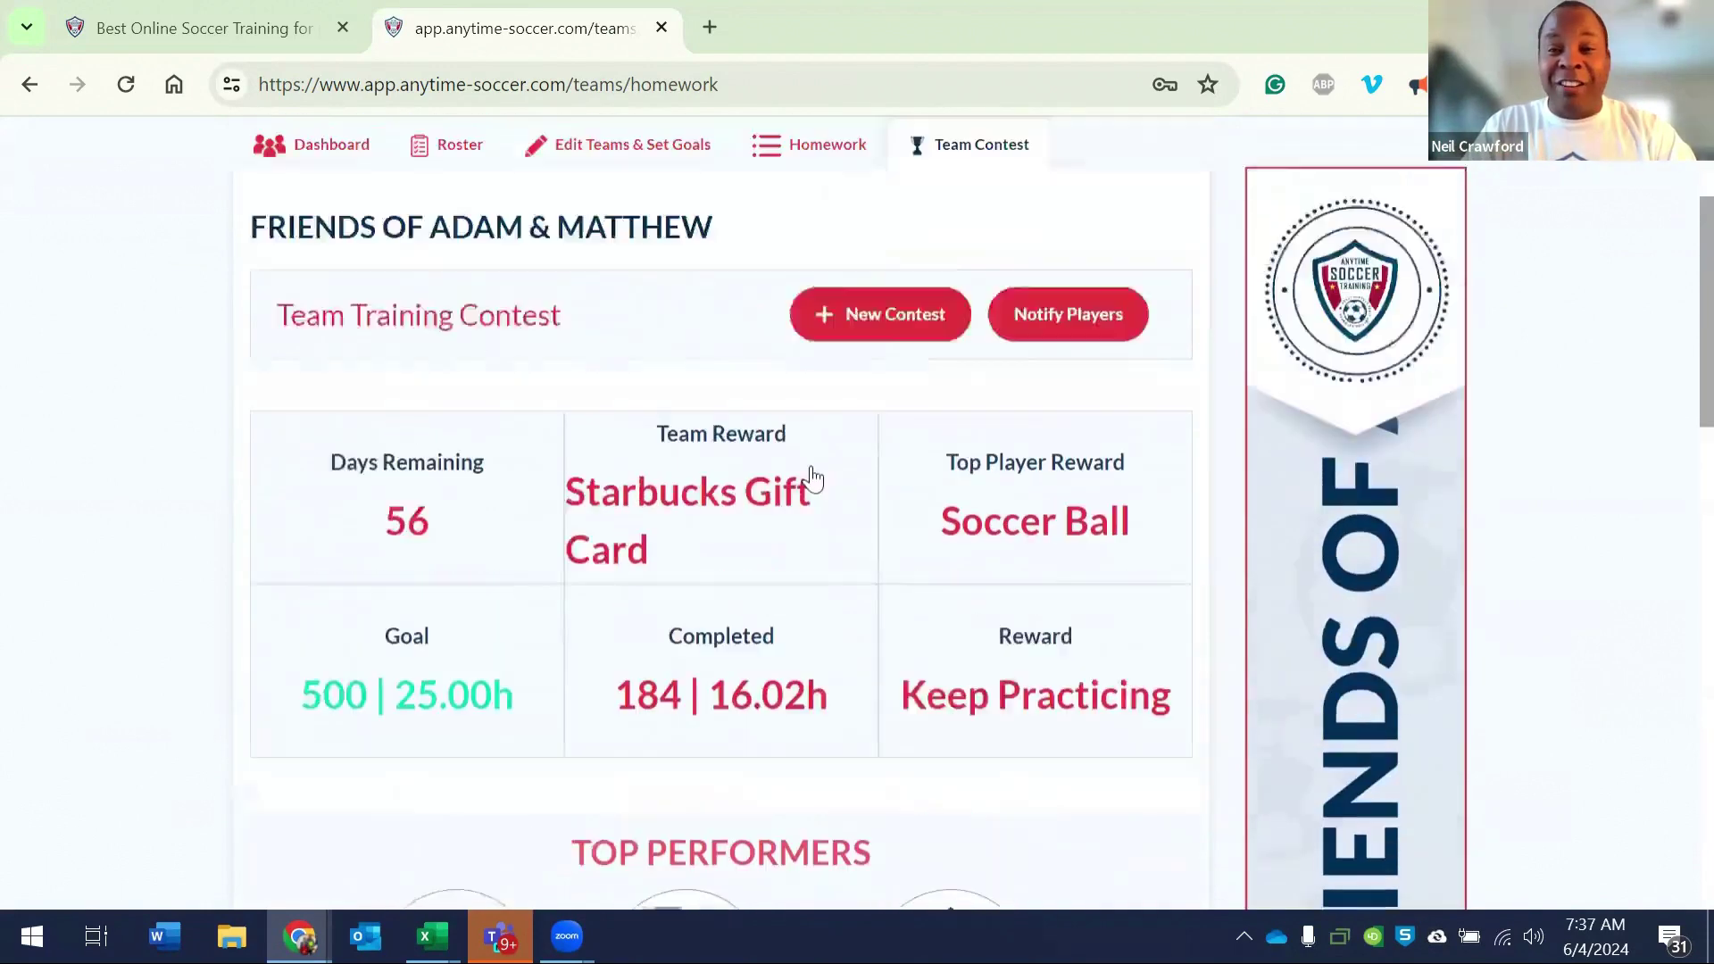
pyautogui.click(1156, 172)
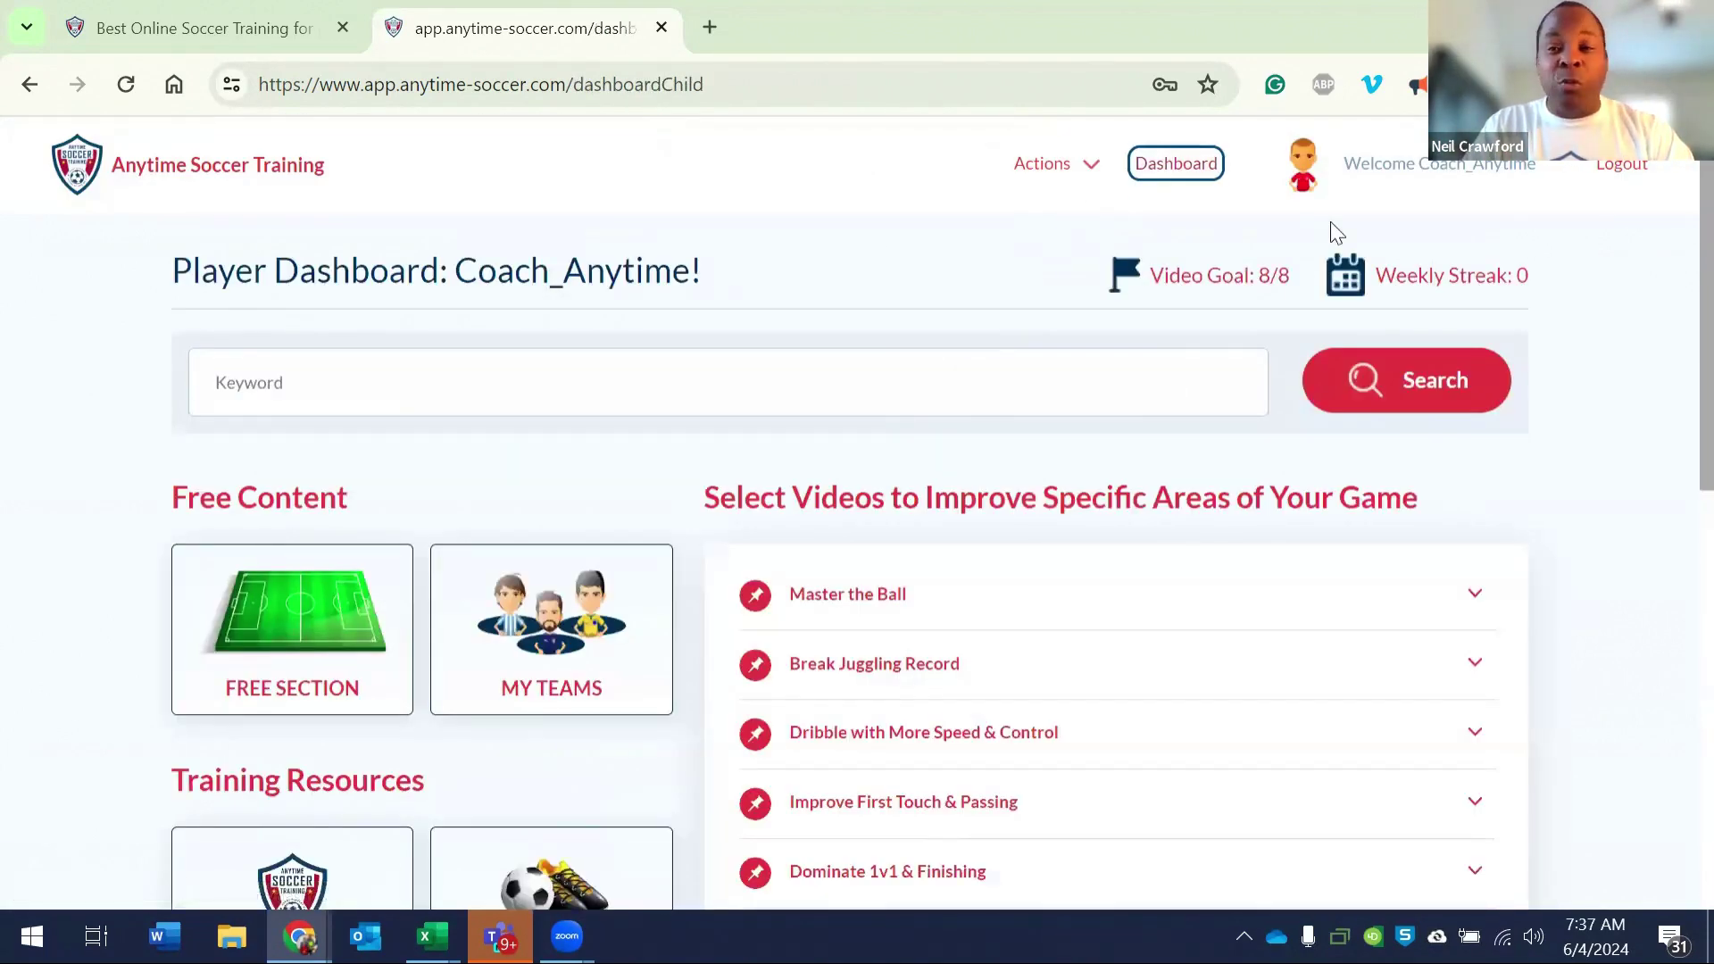
pyautogui.click(1622, 164)
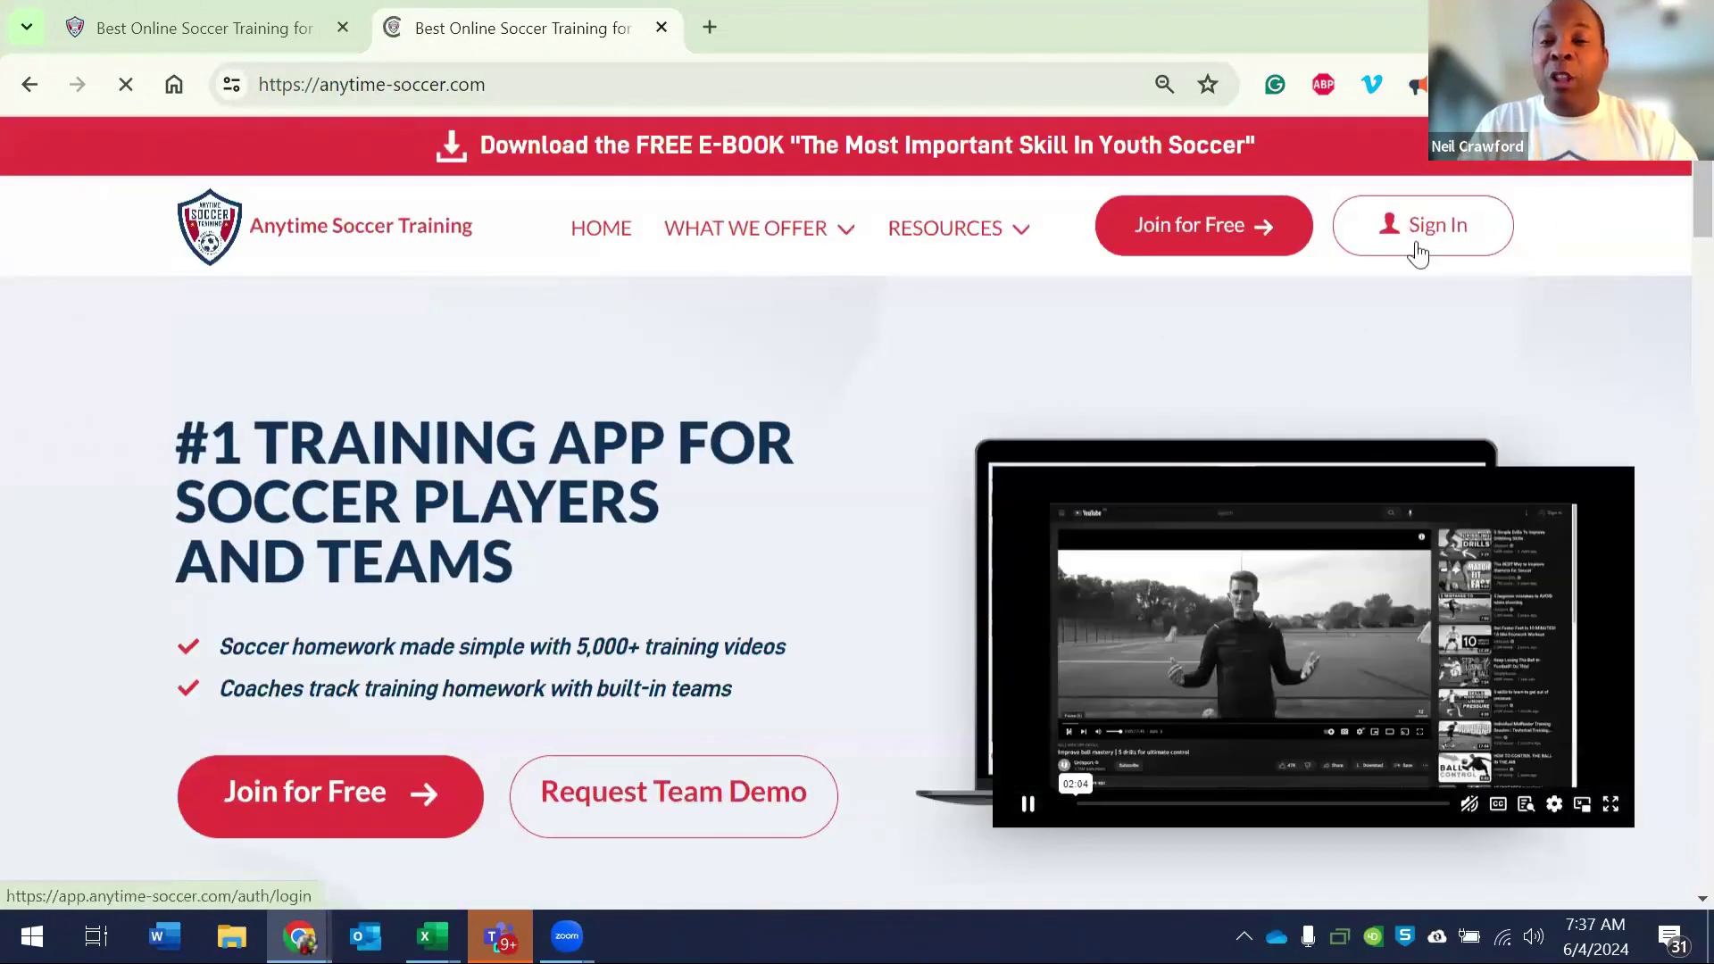
# Step: Sign in again with the saved account and log into the player's profile
pyautogui.click(1419, 234)
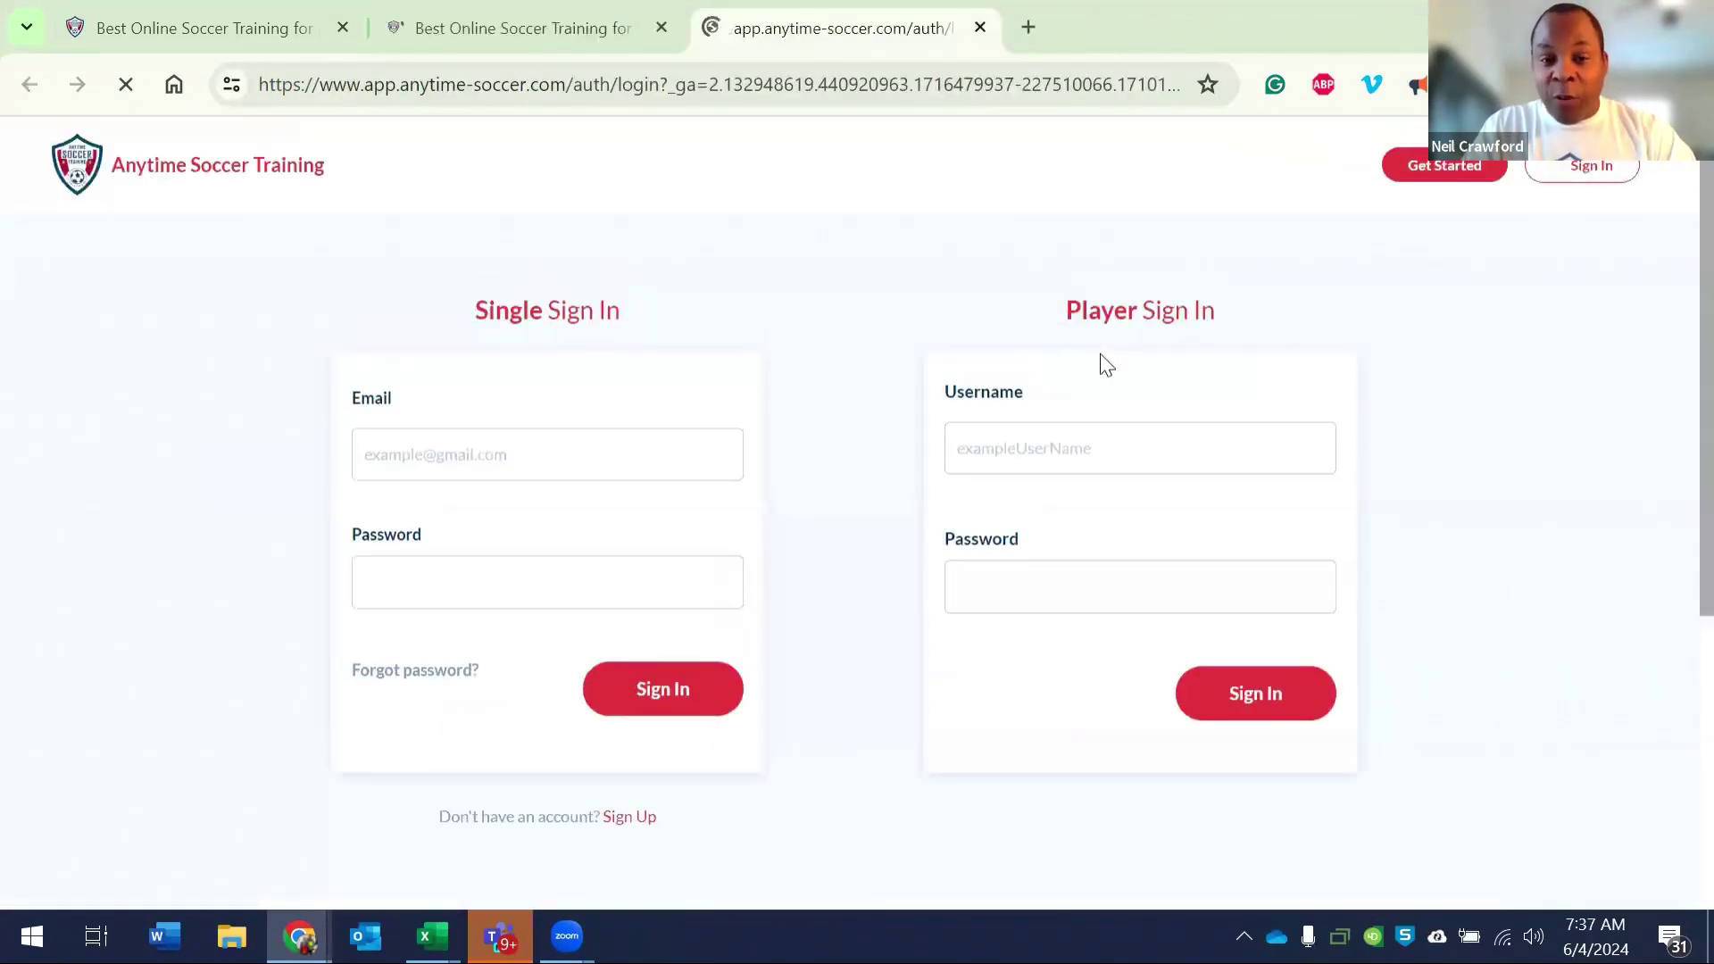
pyautogui.click(694, 671)
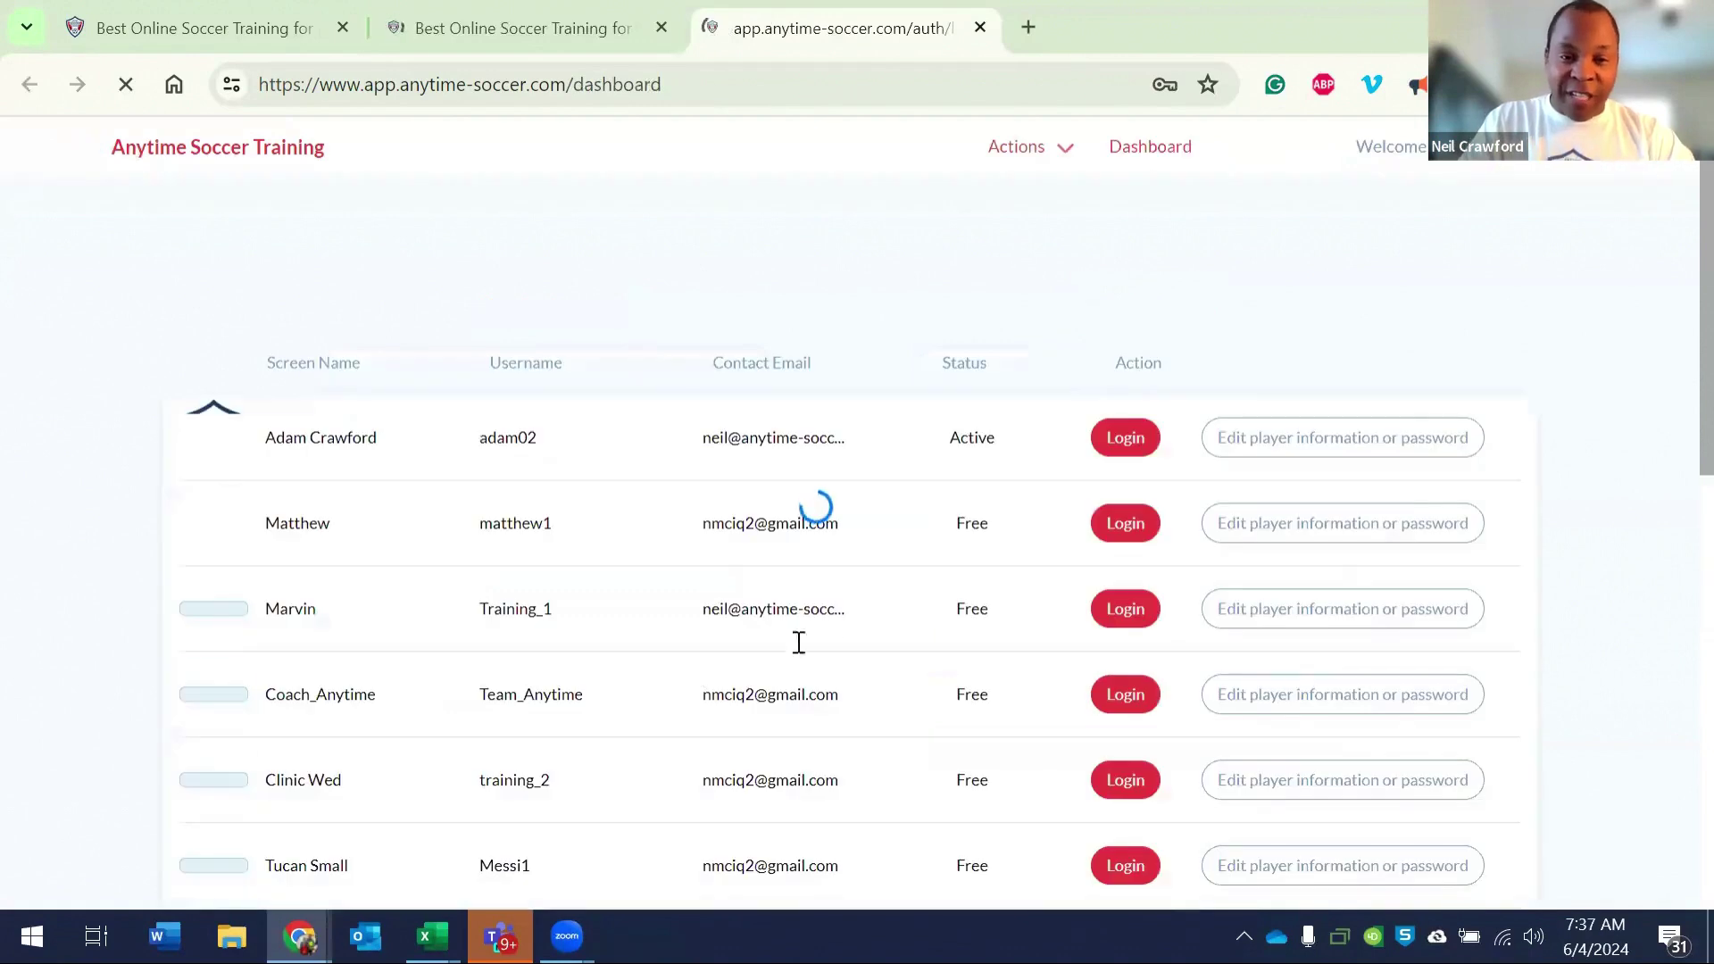
pyautogui.click(1125, 568)
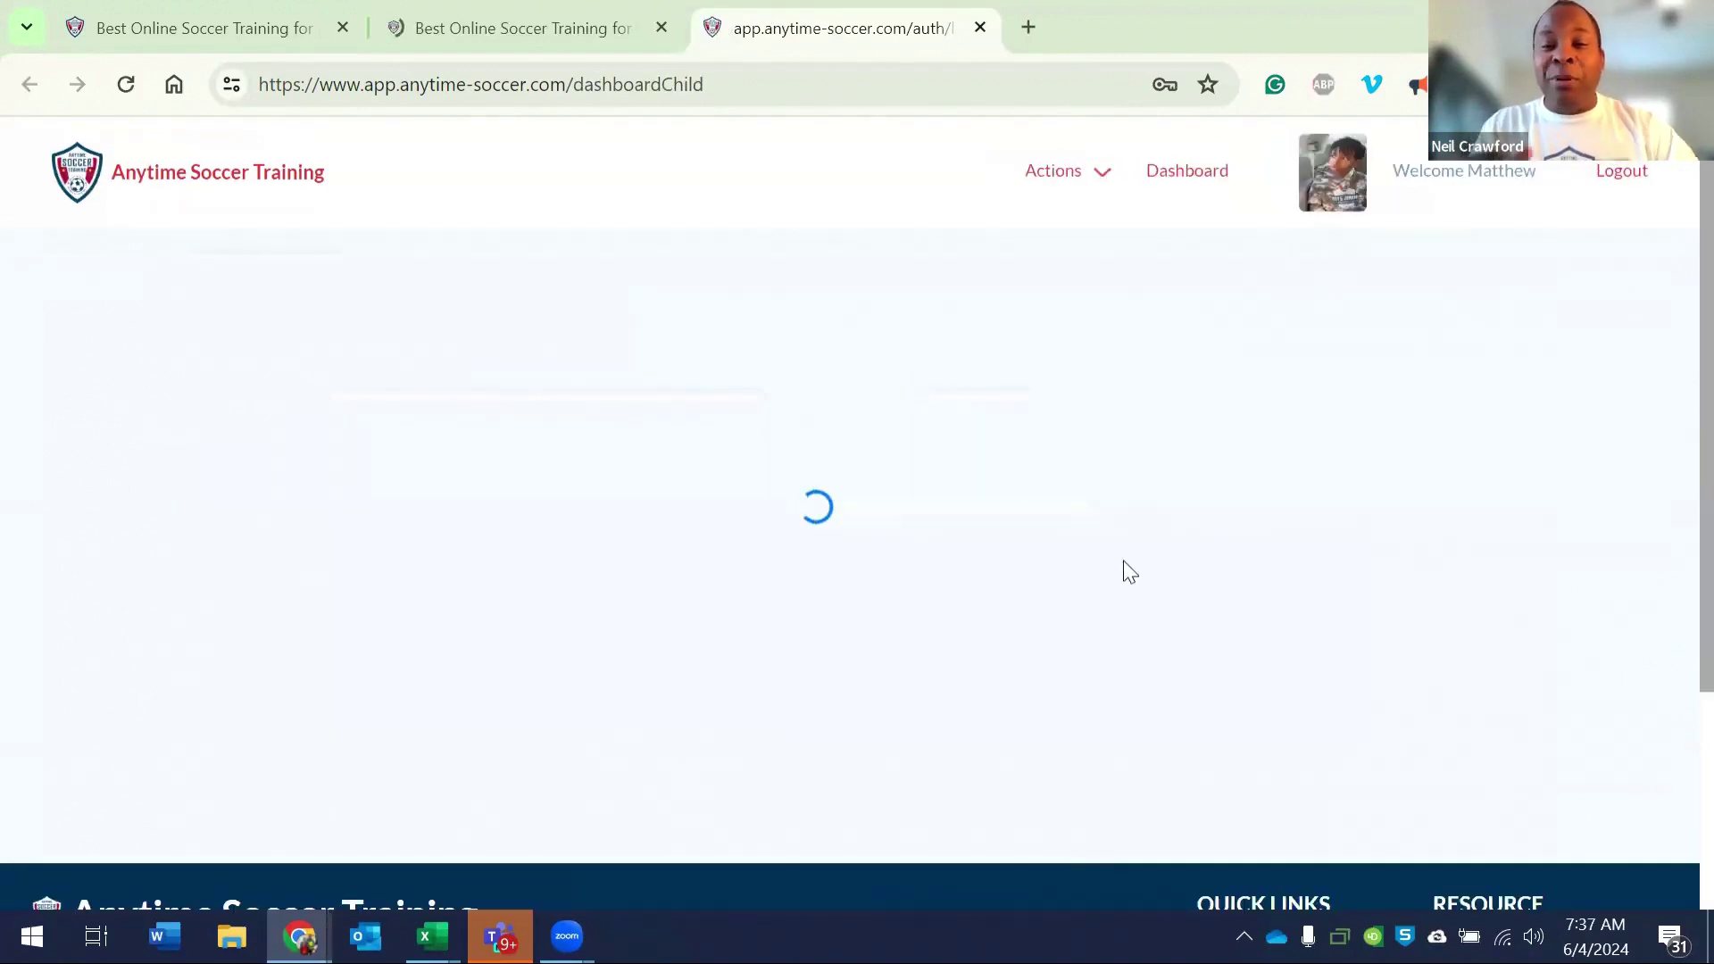
# Step: Browse the team roster of players and managers, then return to the player dashboard
pyautogui.click(614, 639)
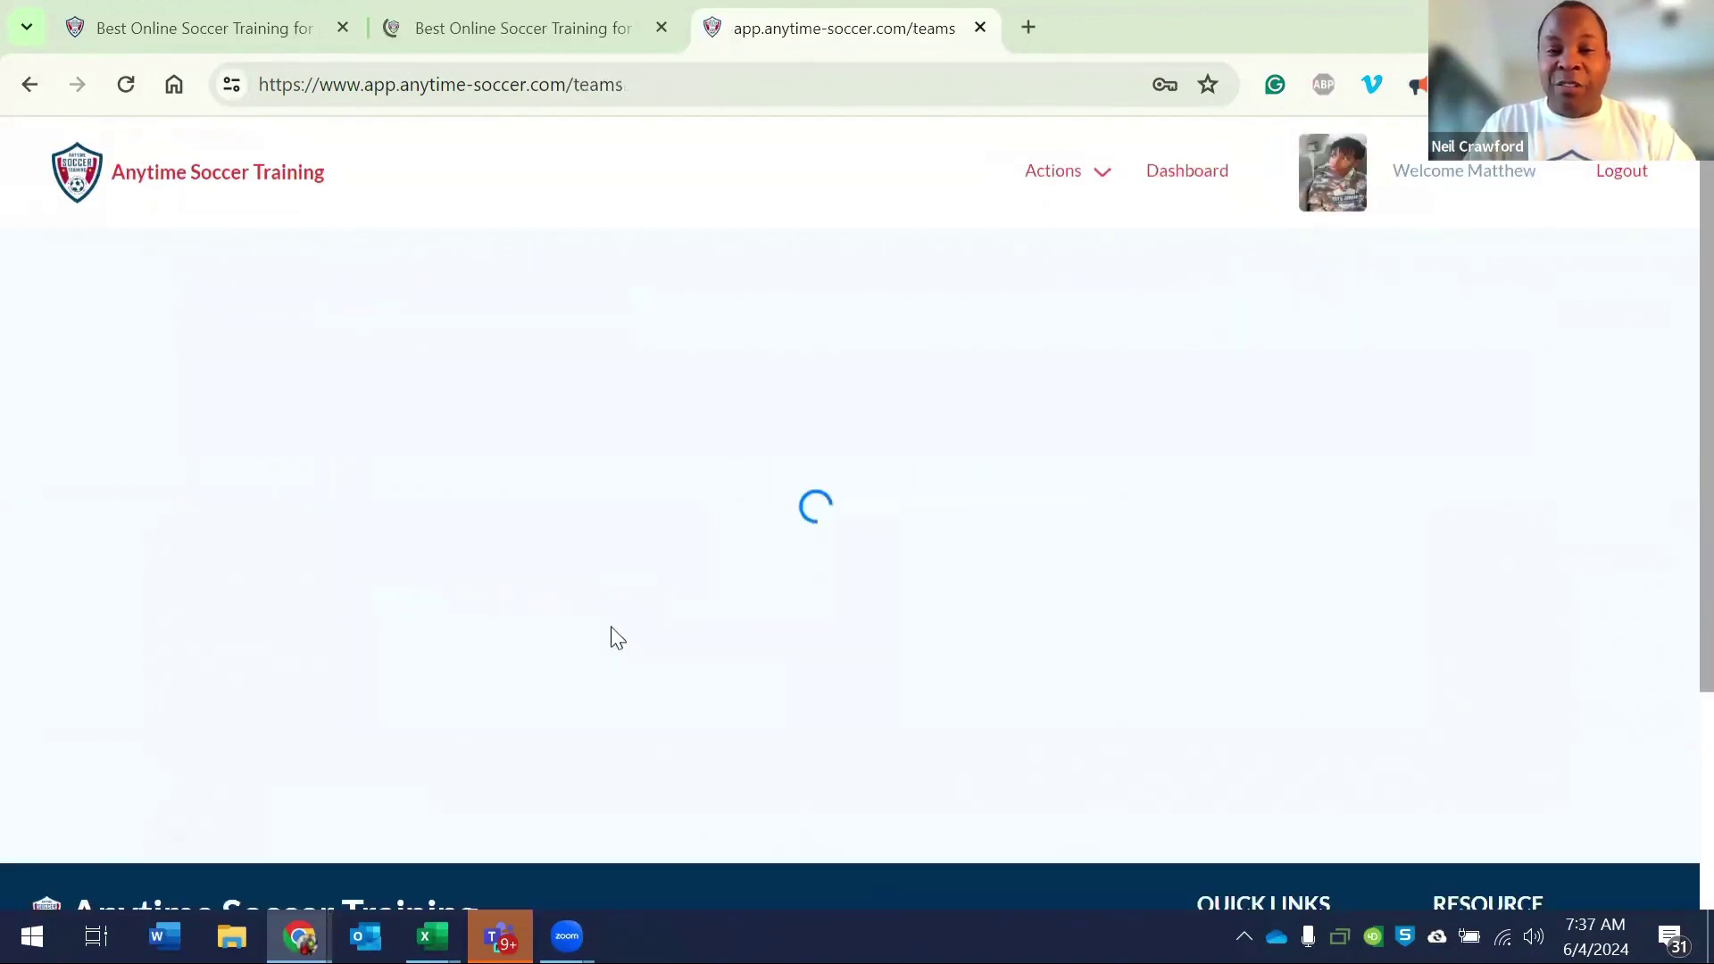
pyautogui.click(482, 757)
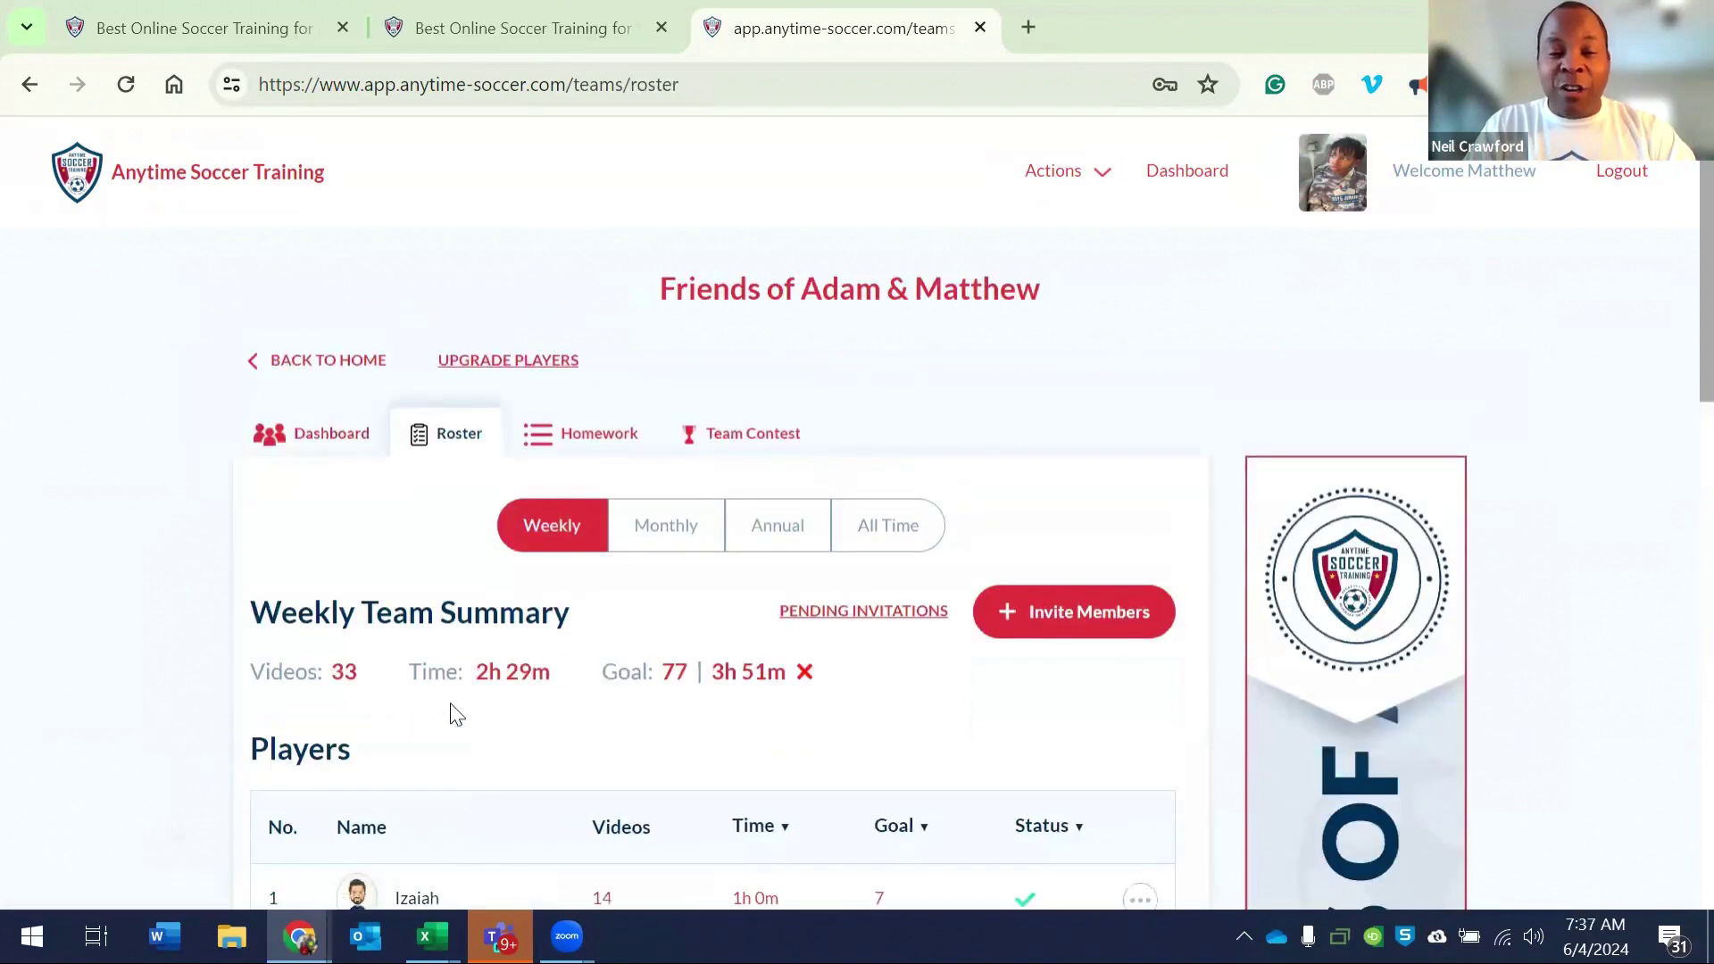
pyautogui.scroll(-3, 447, 712)
pyautogui.scroll(-5, 620, 635)
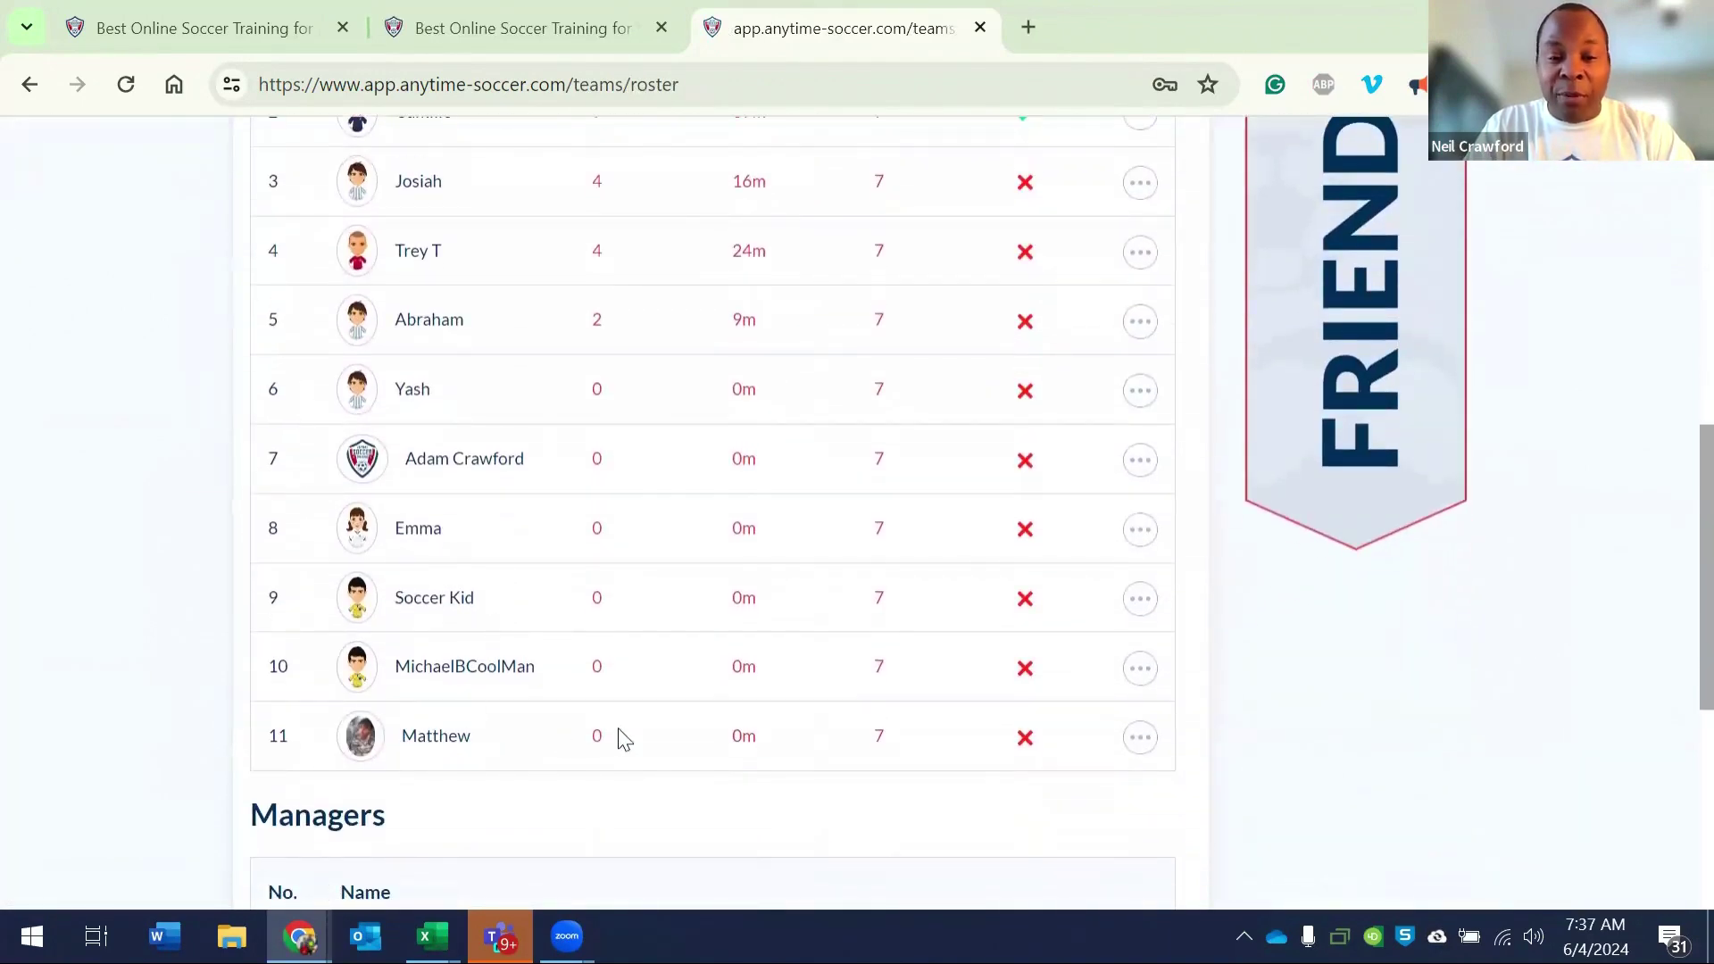
pyautogui.scroll(-2, 571, 745)
pyautogui.scroll(-1, 509, 760)
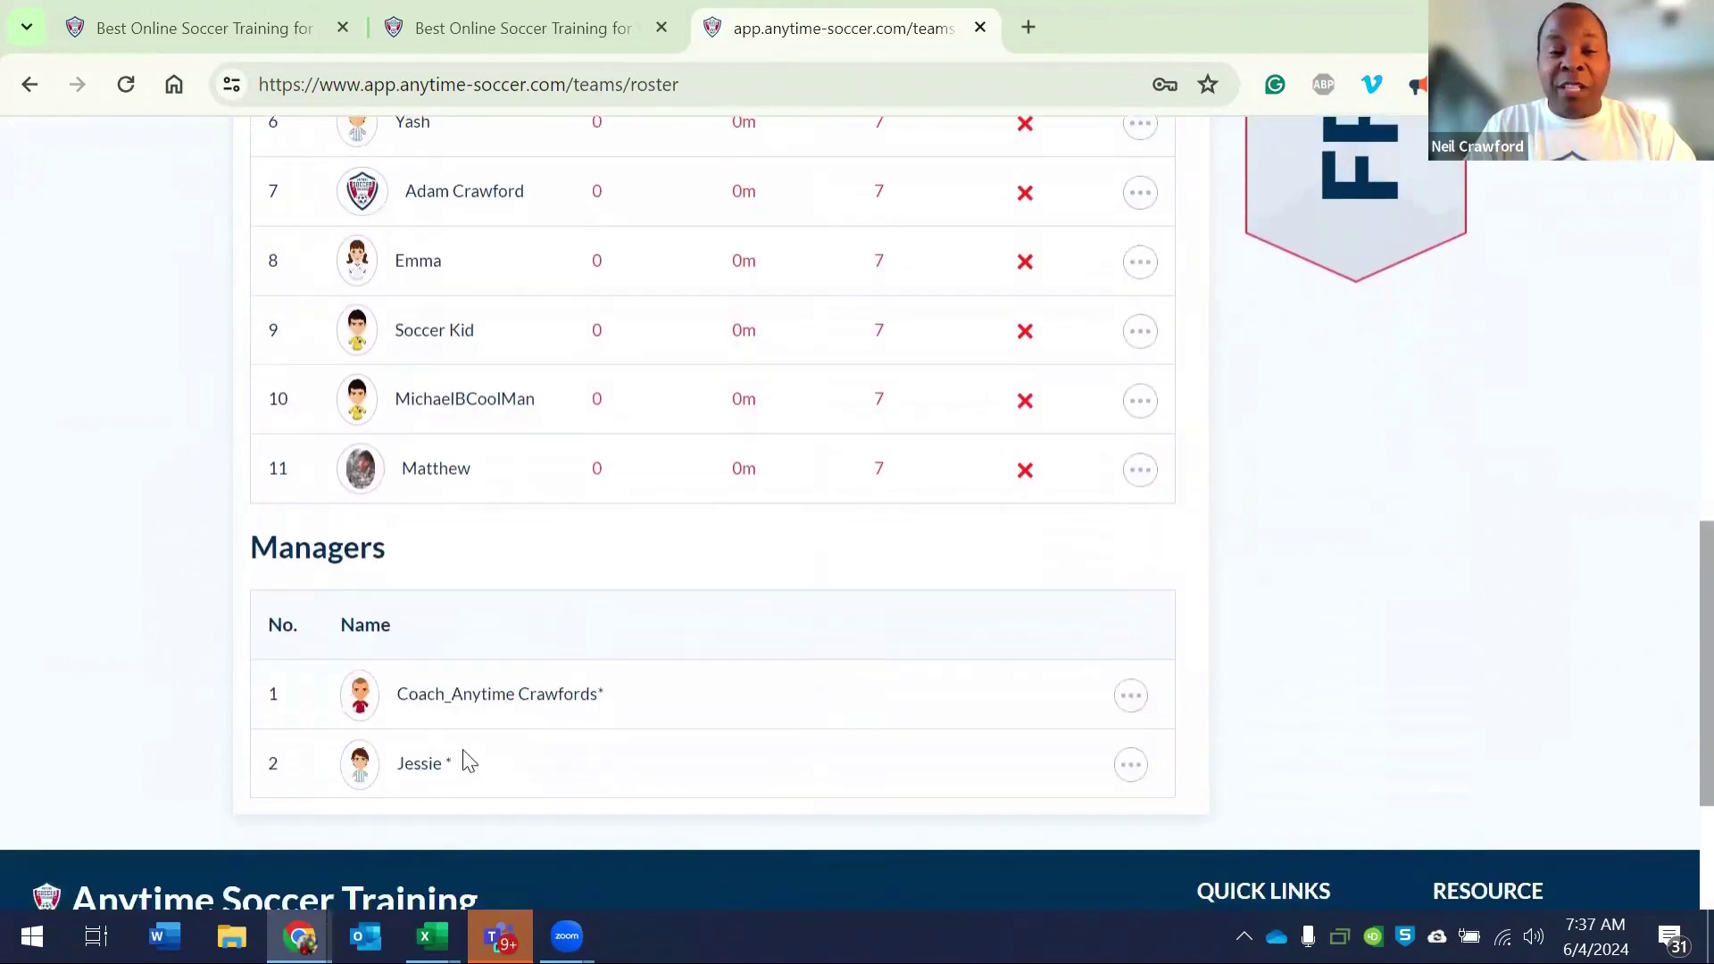
pyautogui.scroll(10, 693, 712)
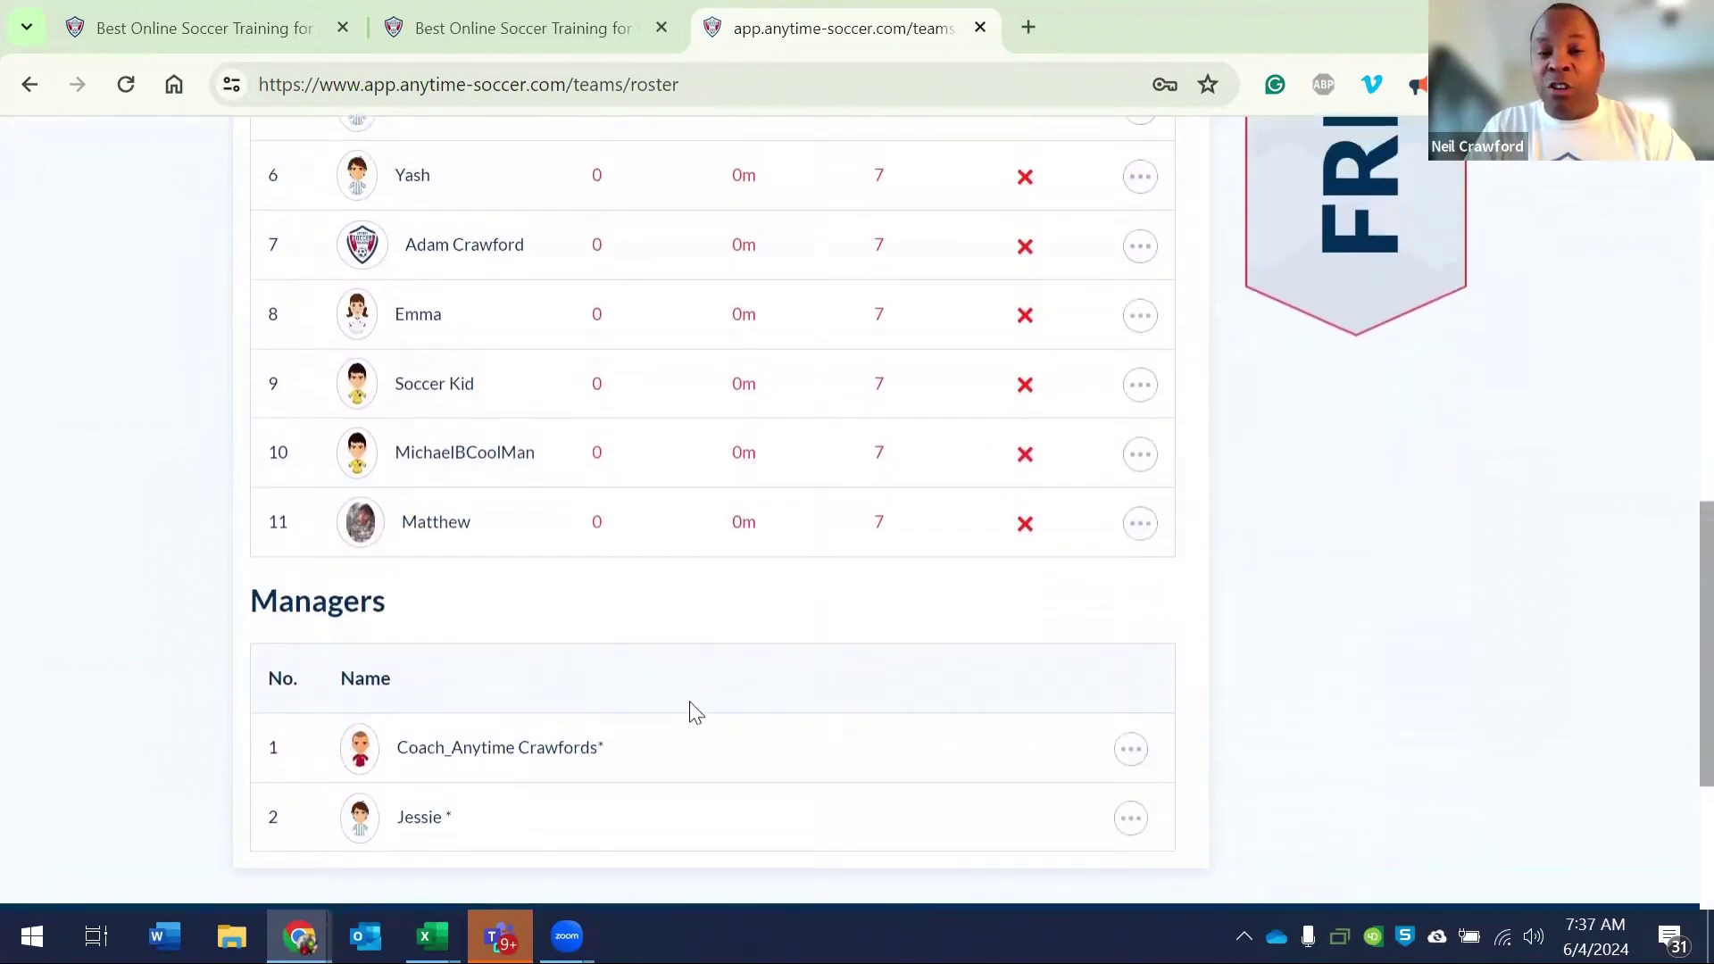
pyautogui.click(1181, 178)
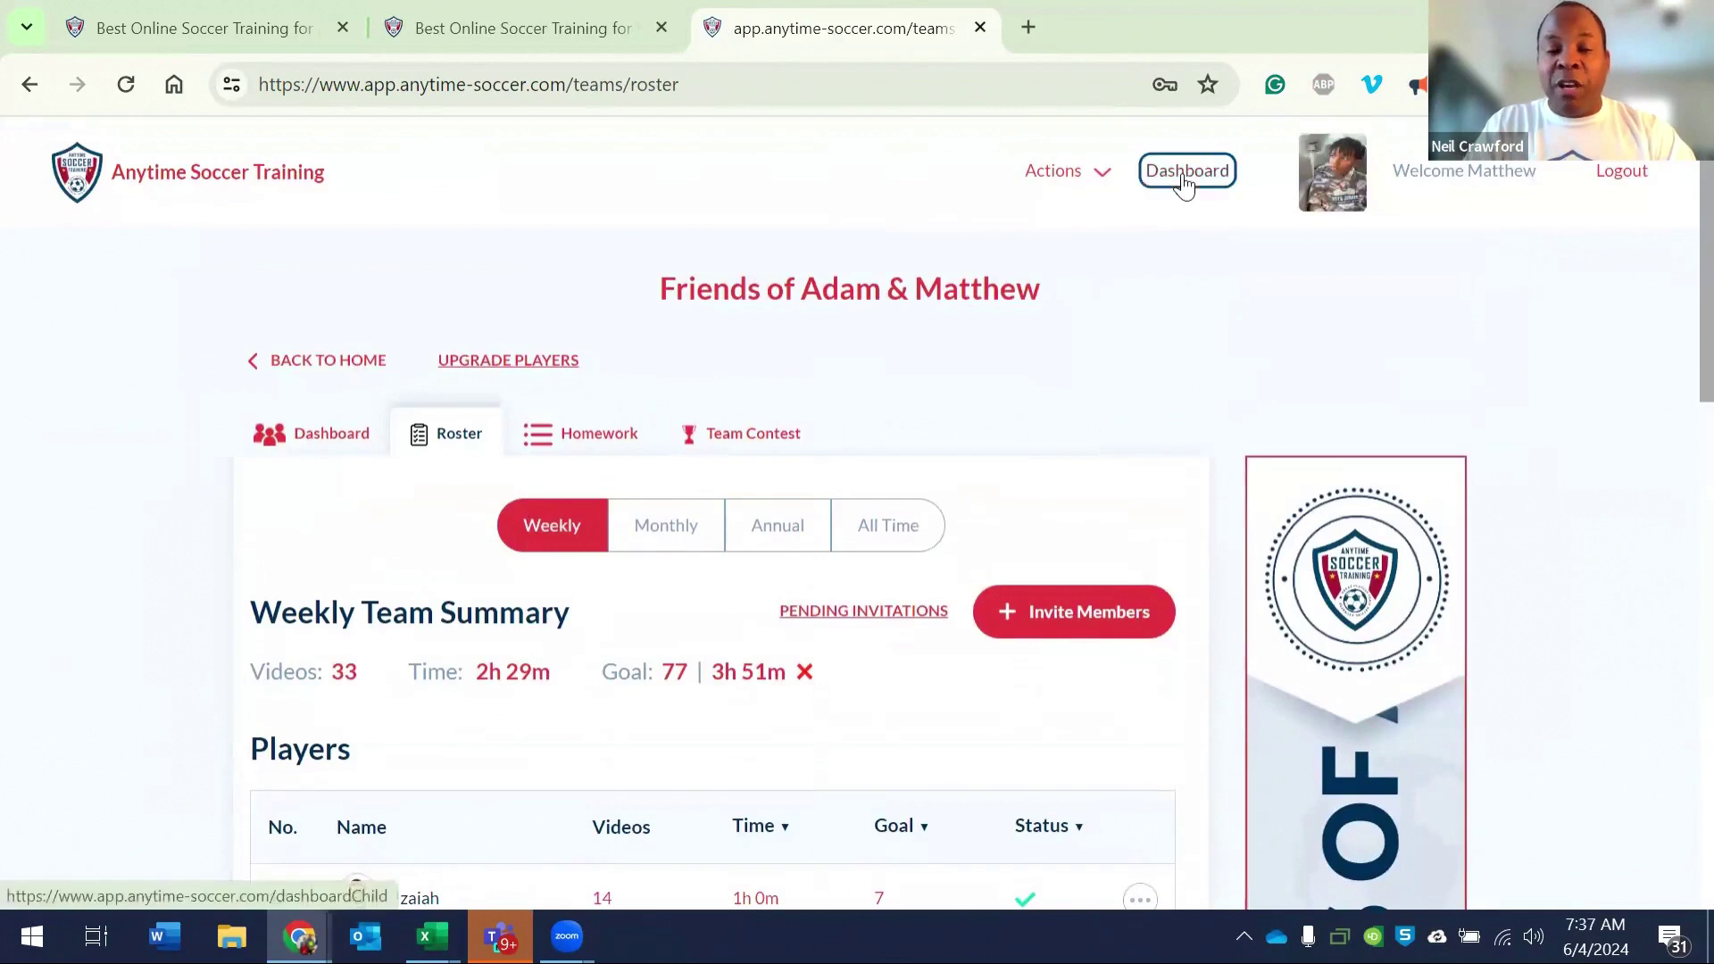
# Step: Expand the Master the Ball video category and open the player's favourite videos
pyautogui.click(824, 615)
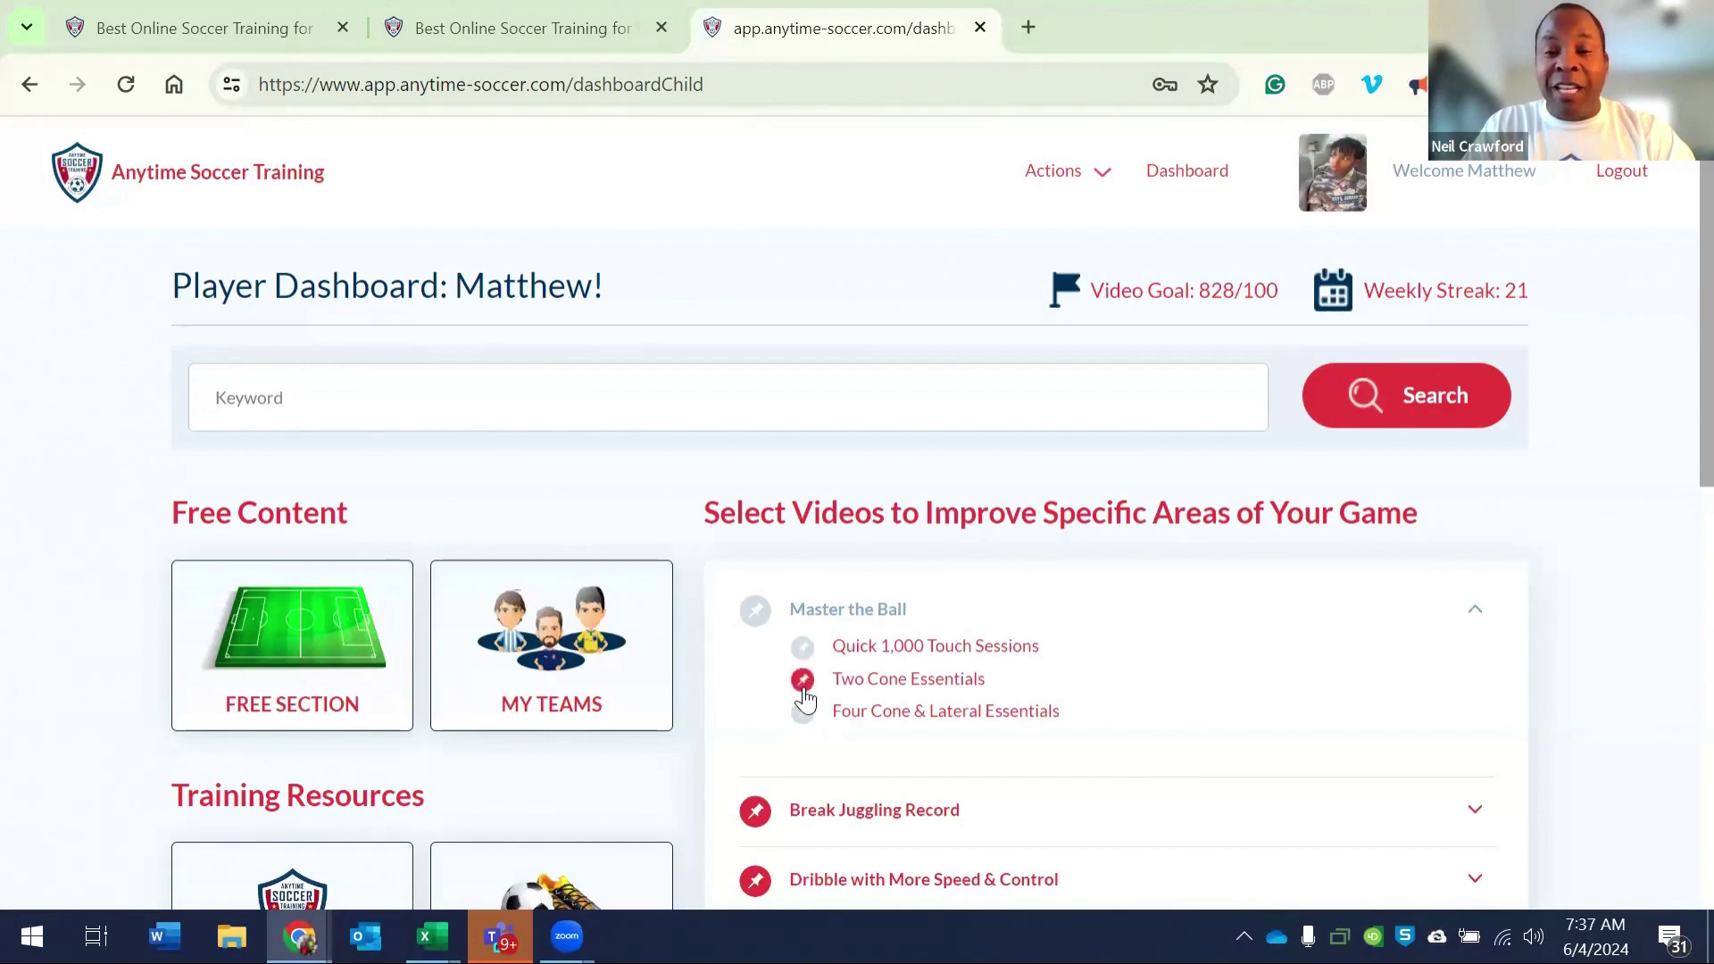
pyautogui.scroll(-2, 697, 723)
pyautogui.scroll(-3, 336, 816)
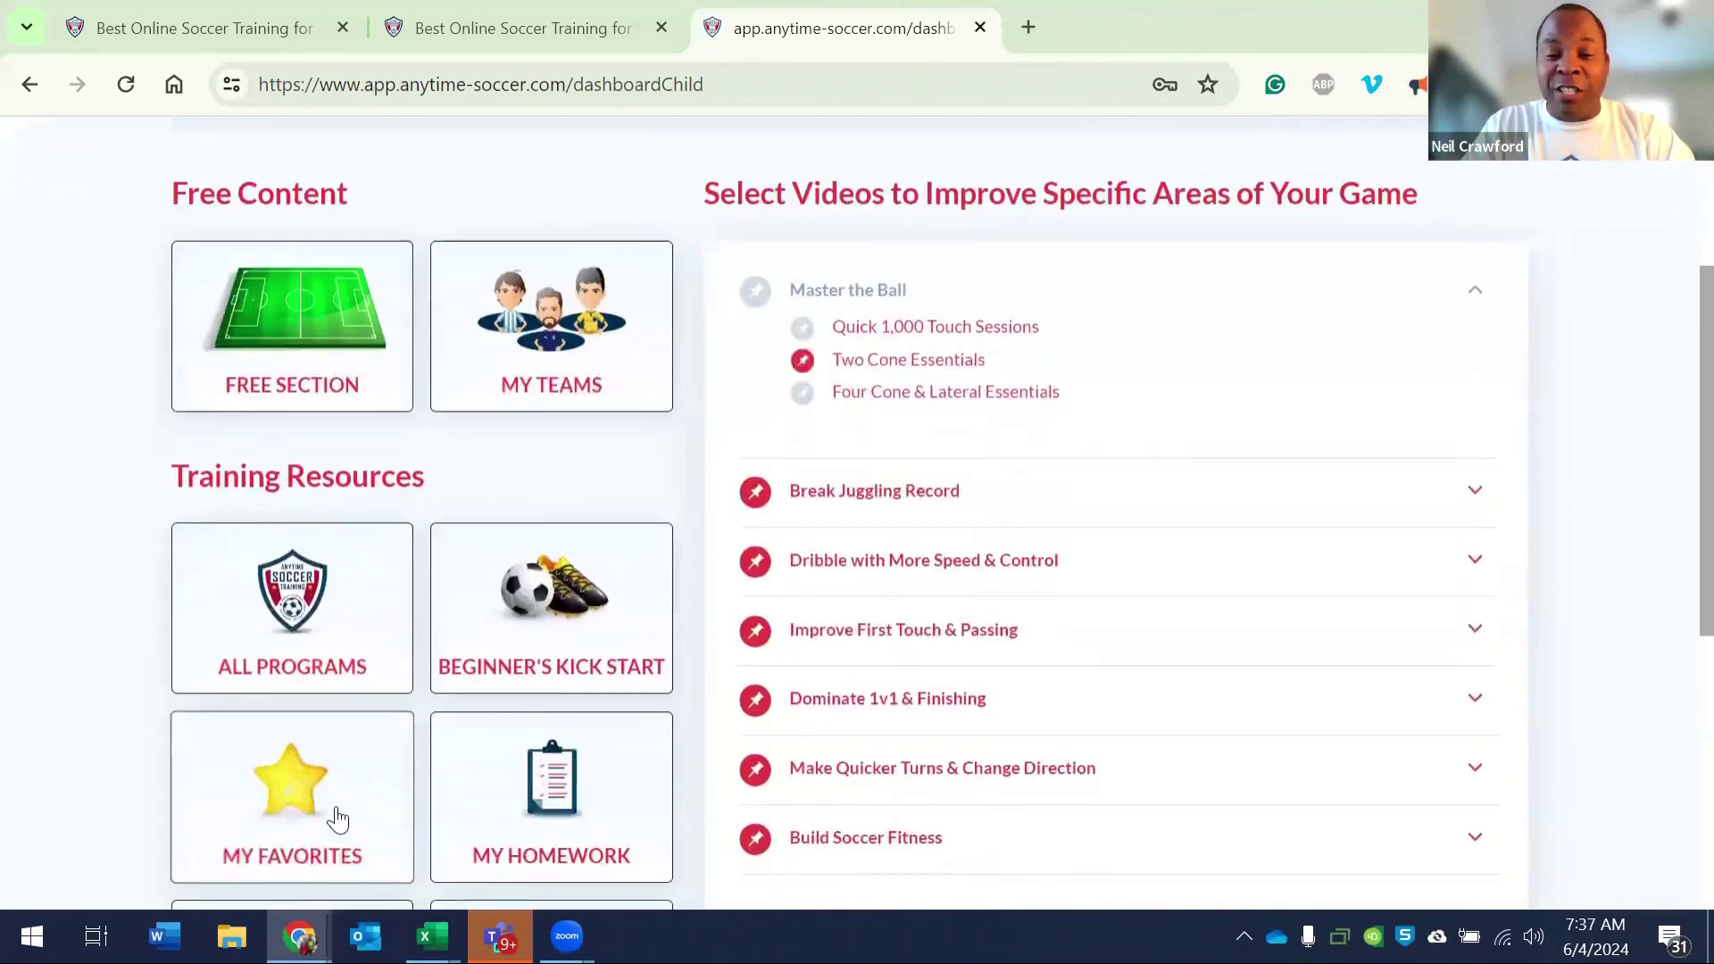
pyautogui.click(336, 815)
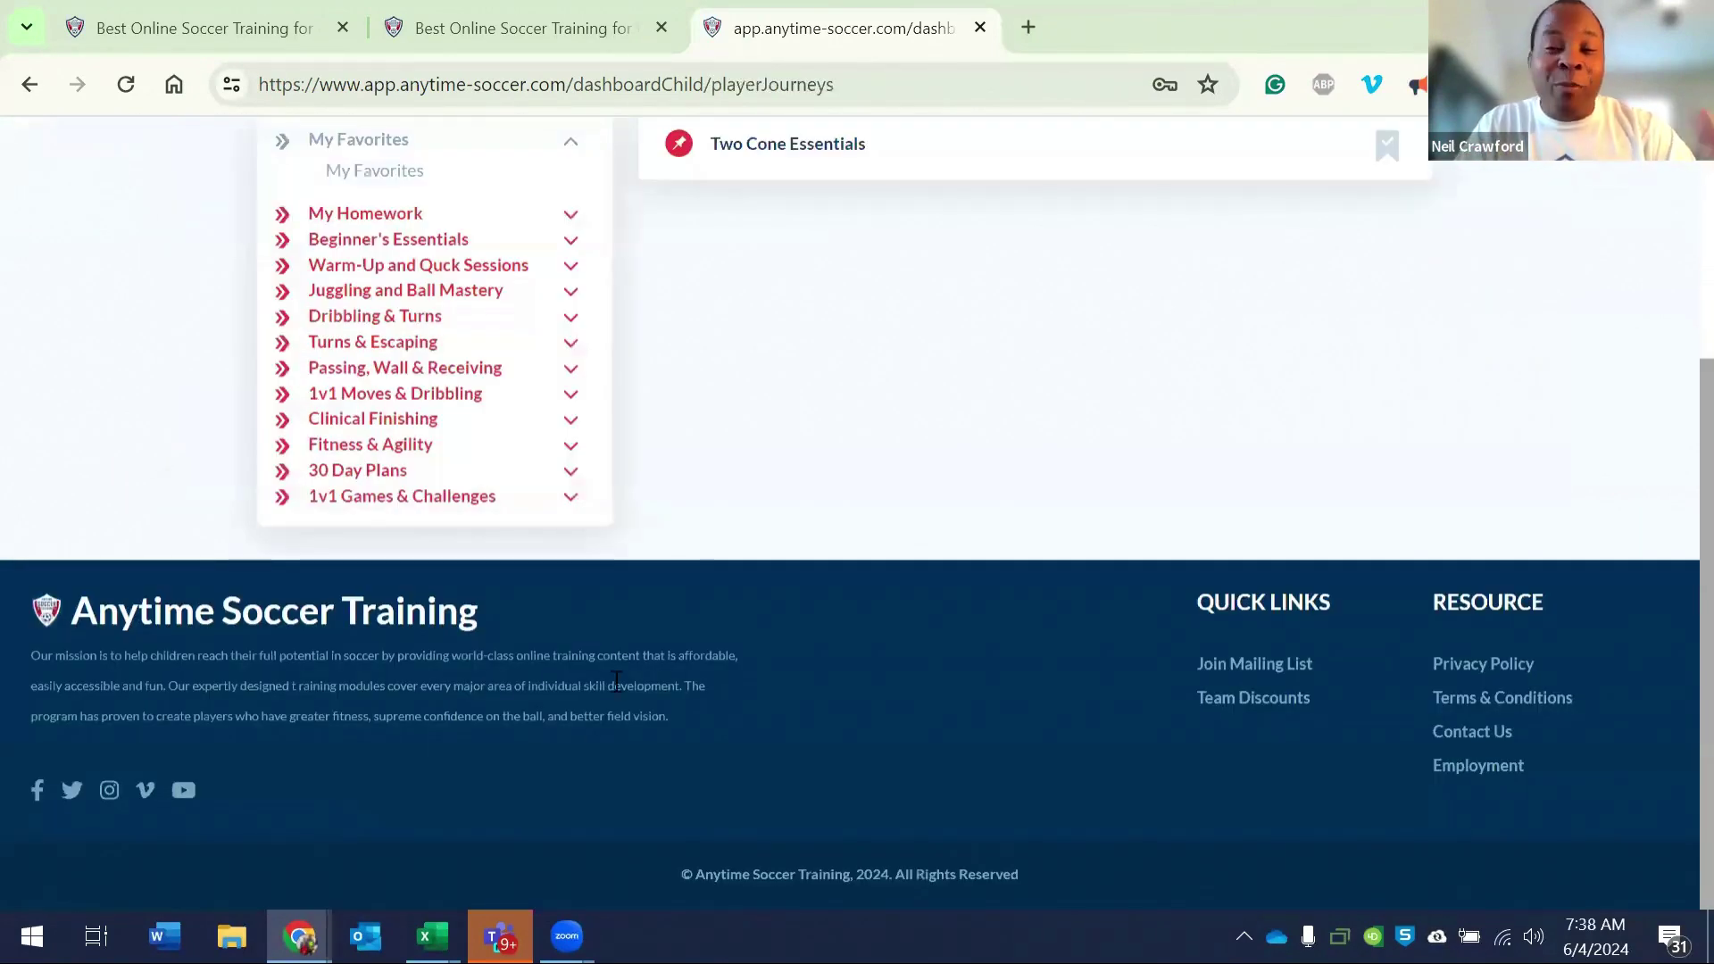
pyautogui.scroll(4, 614, 679)
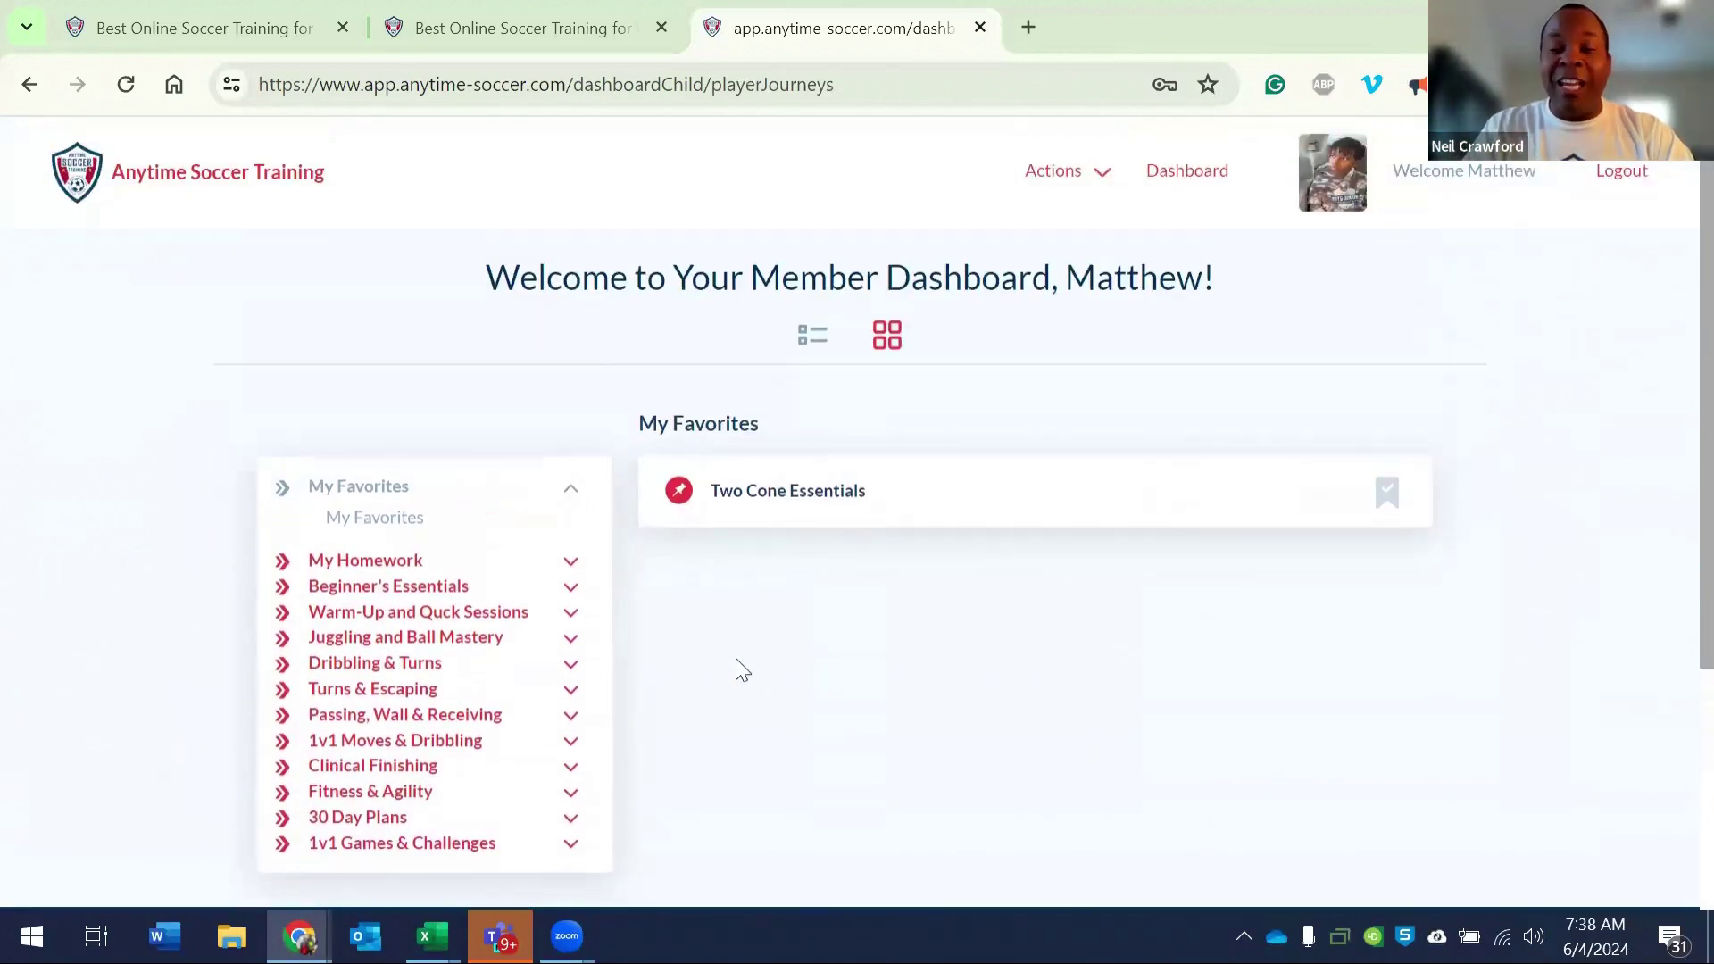
# Step: Open the team's homework folder listing P1: Thigh Juggling and P1: Toe Taps, Tick Tocks
pyautogui.click(384, 564)
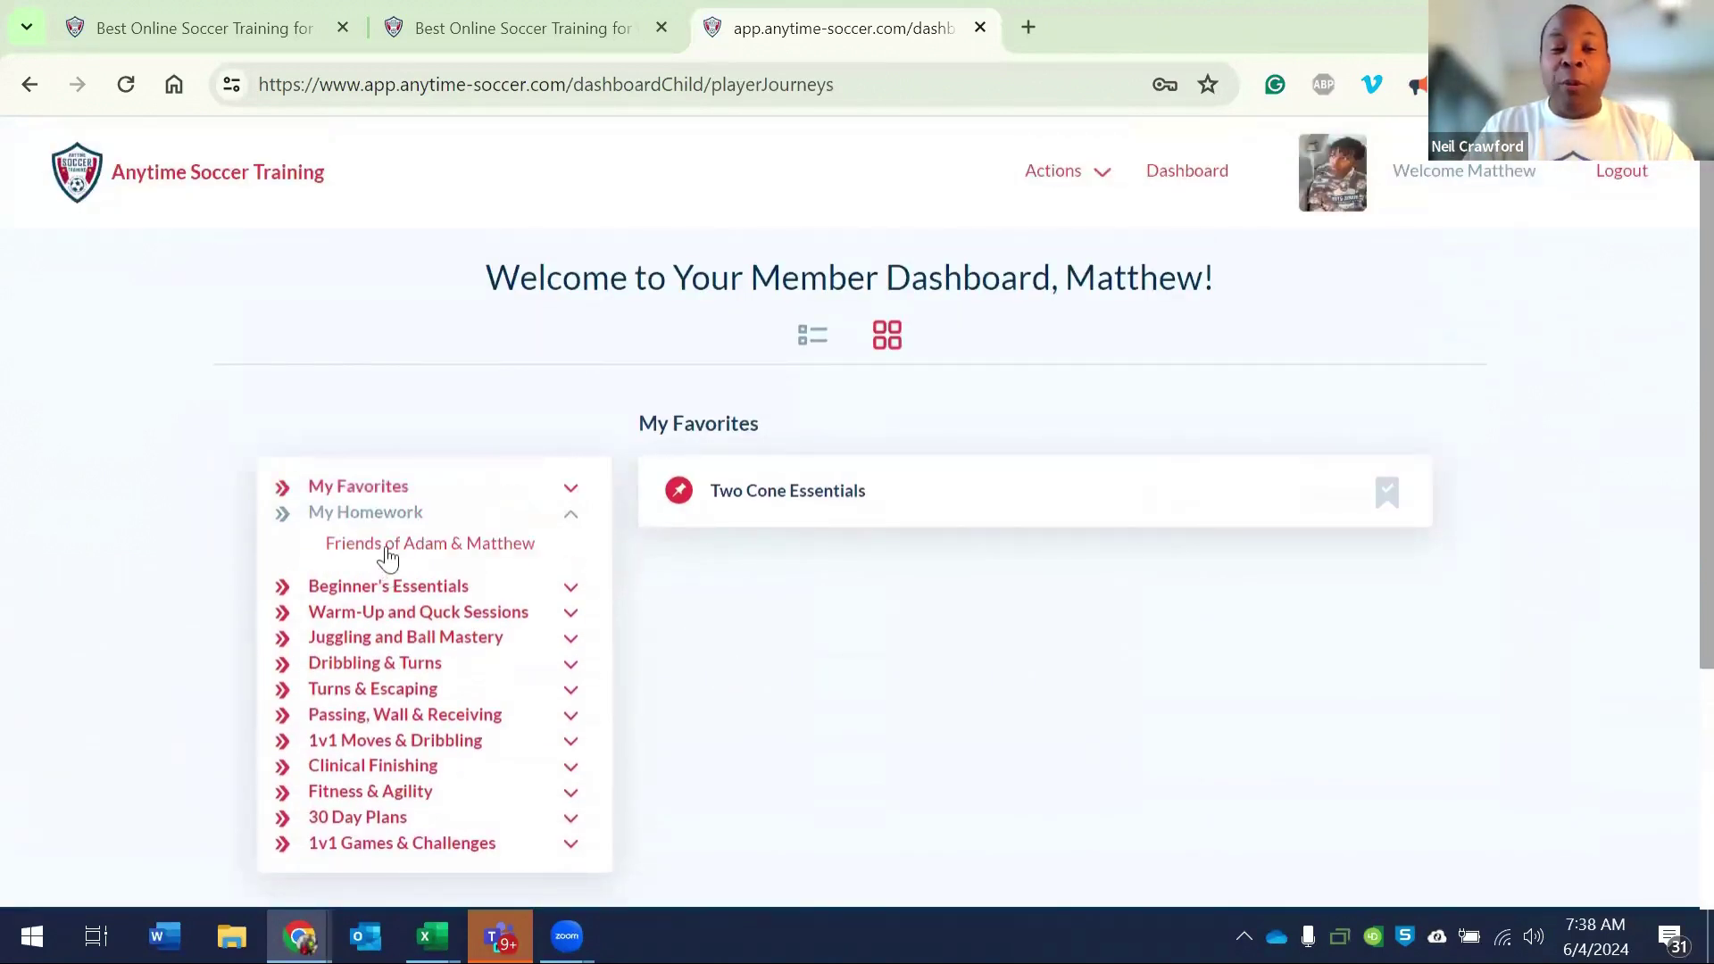
pyautogui.click(388, 548)
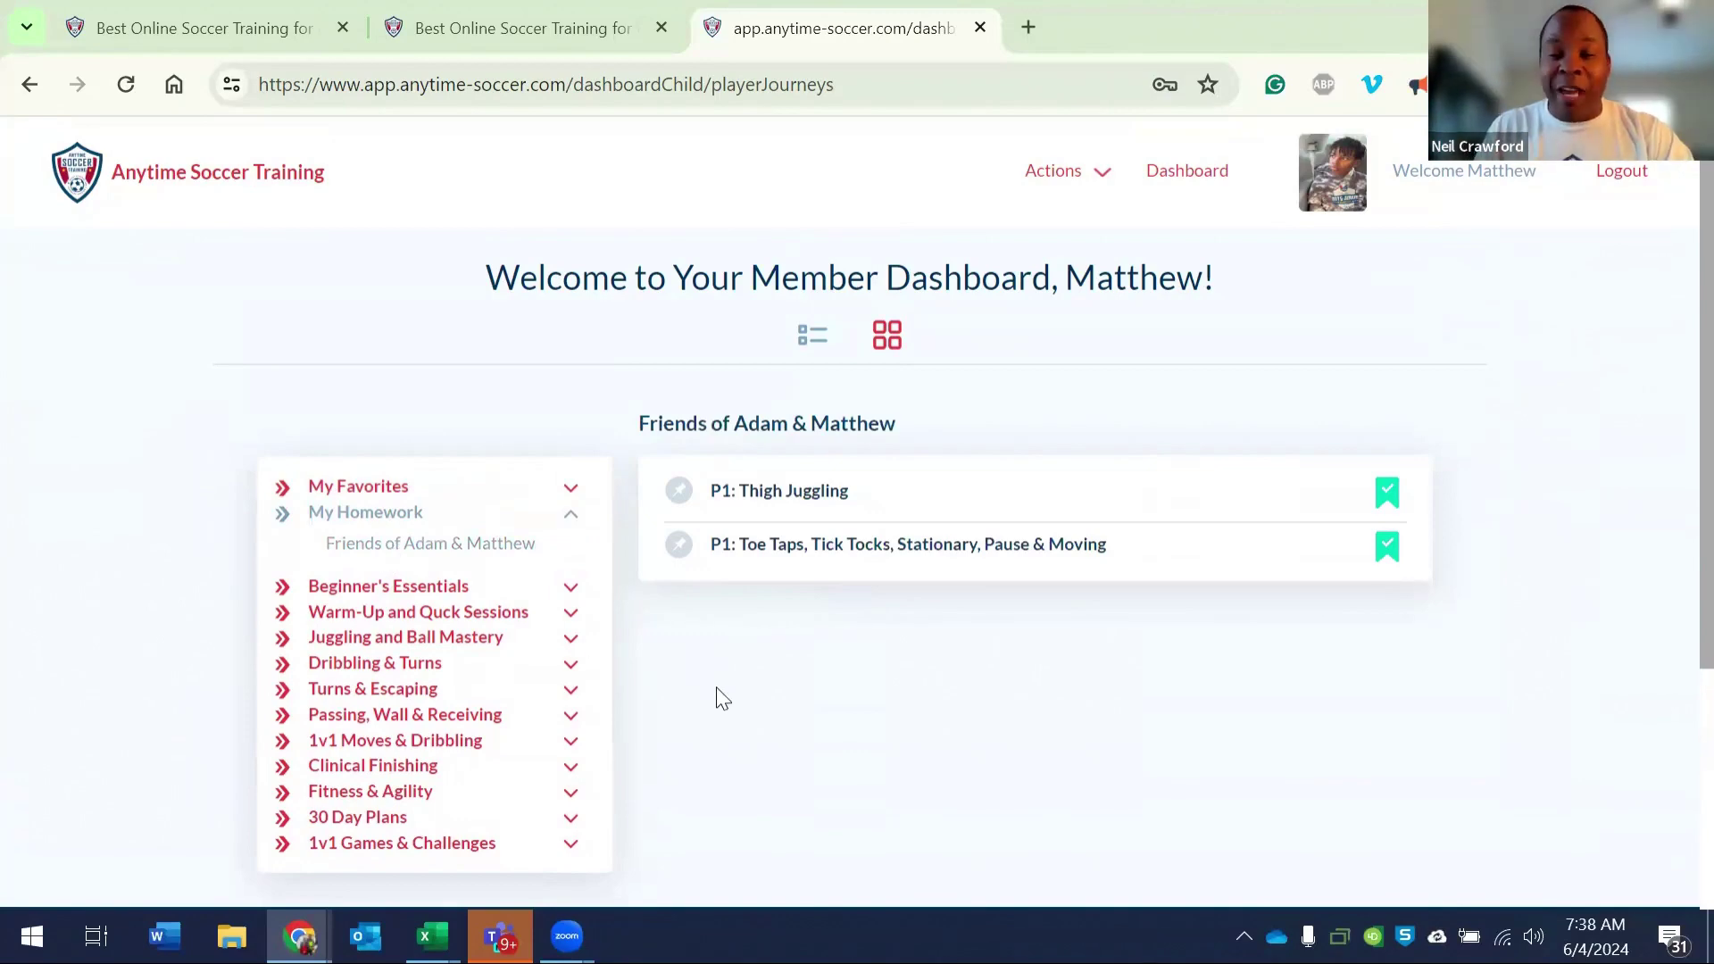
pyautogui.click(1187, 188)
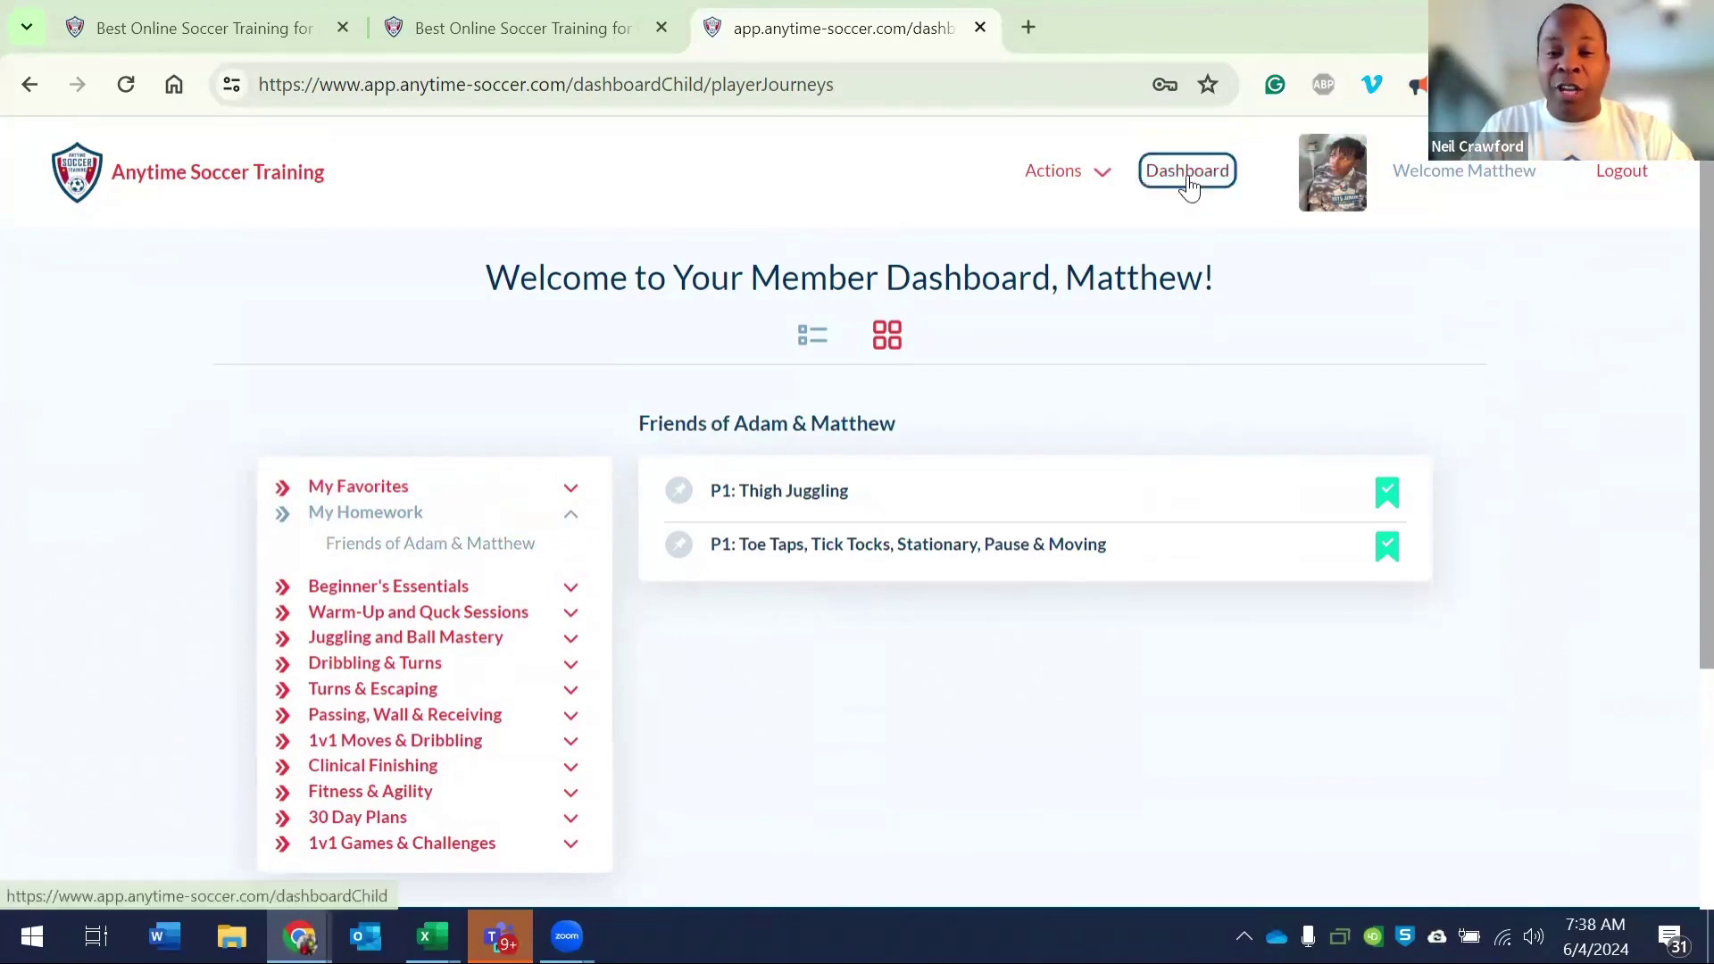
pyautogui.click(589, 415)
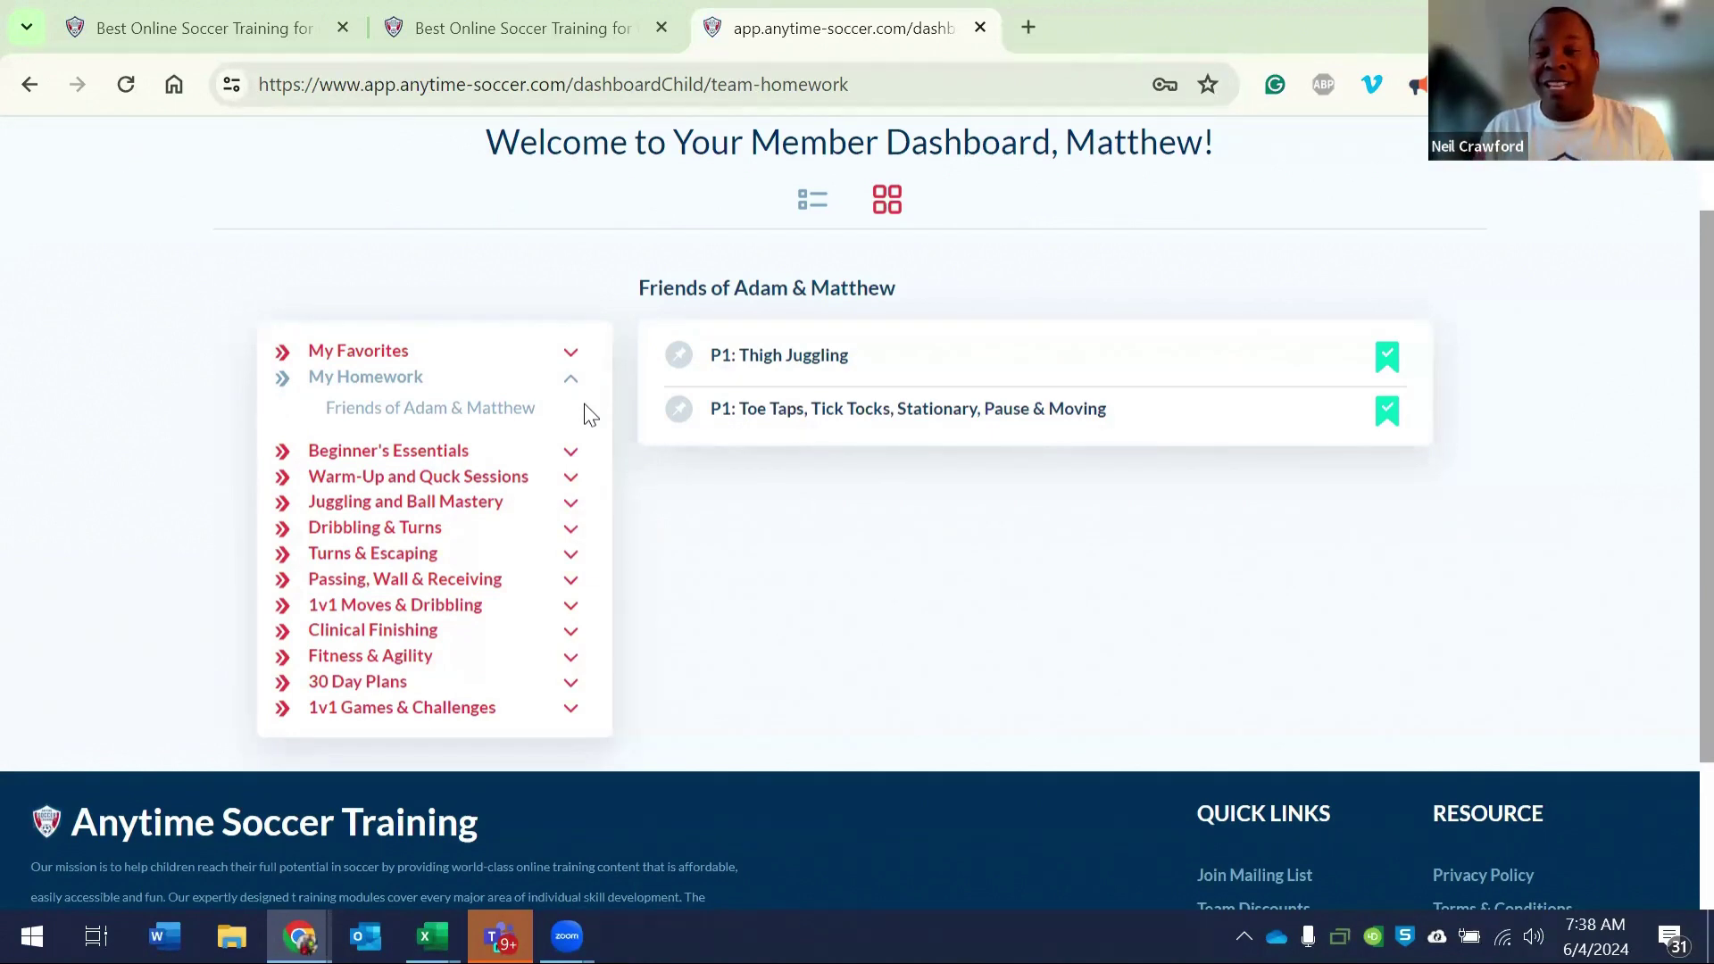
pyautogui.scroll(2, 583, 412)
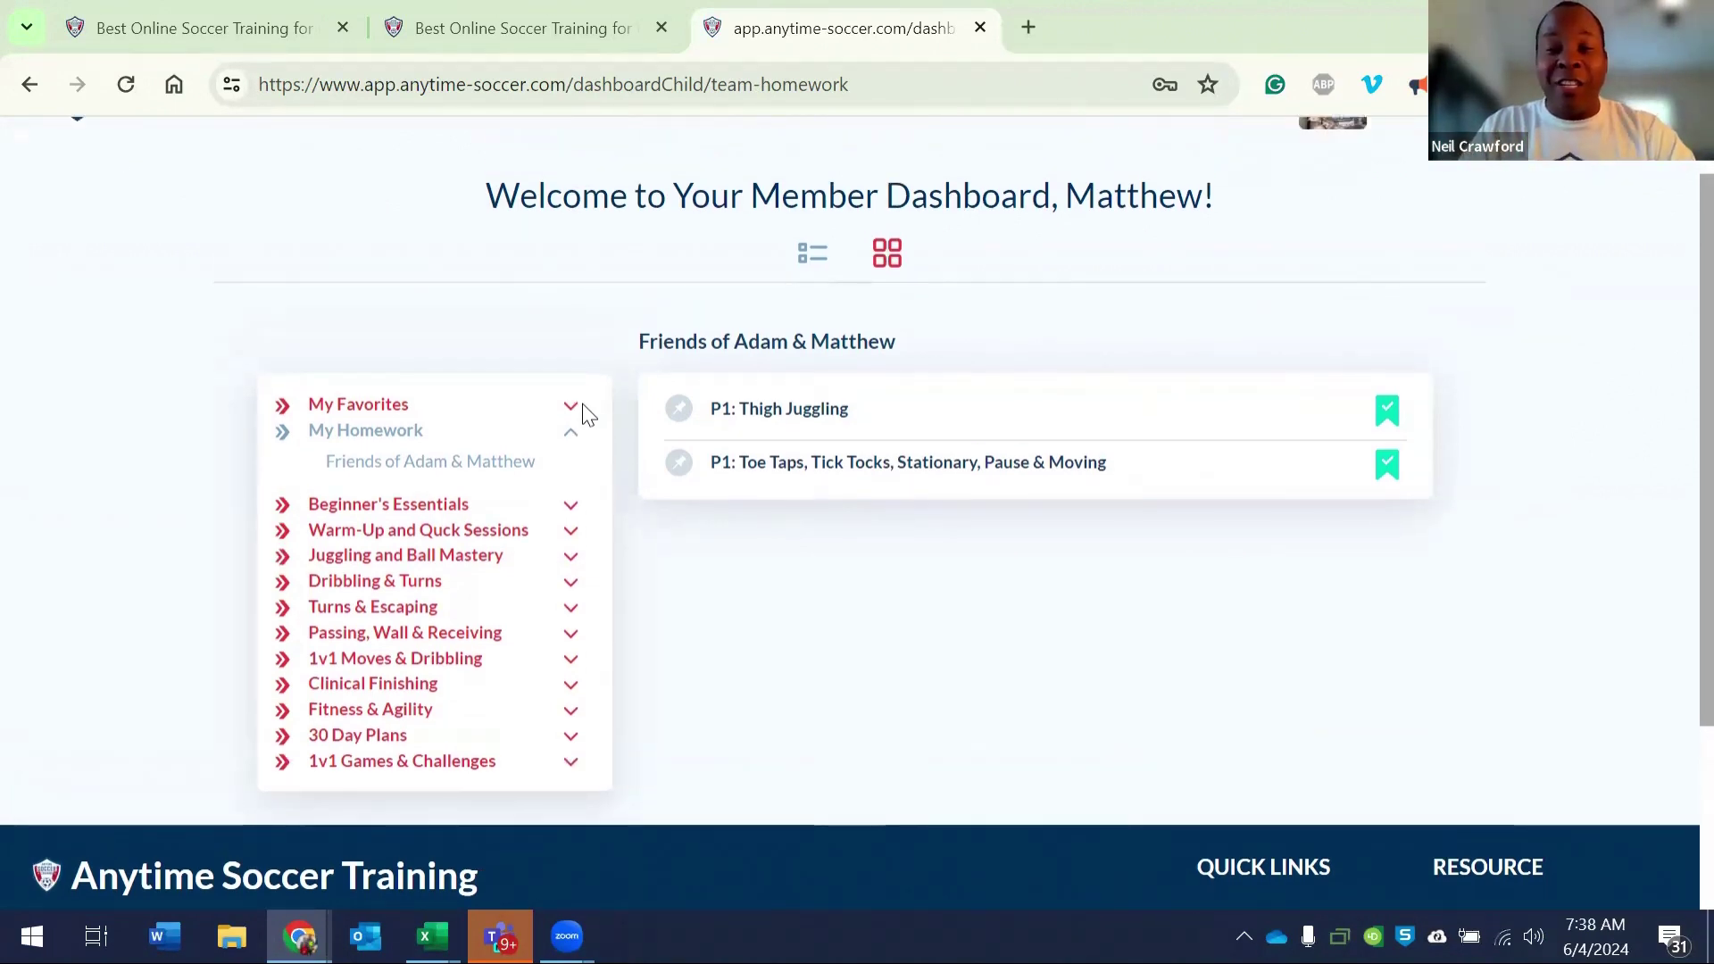